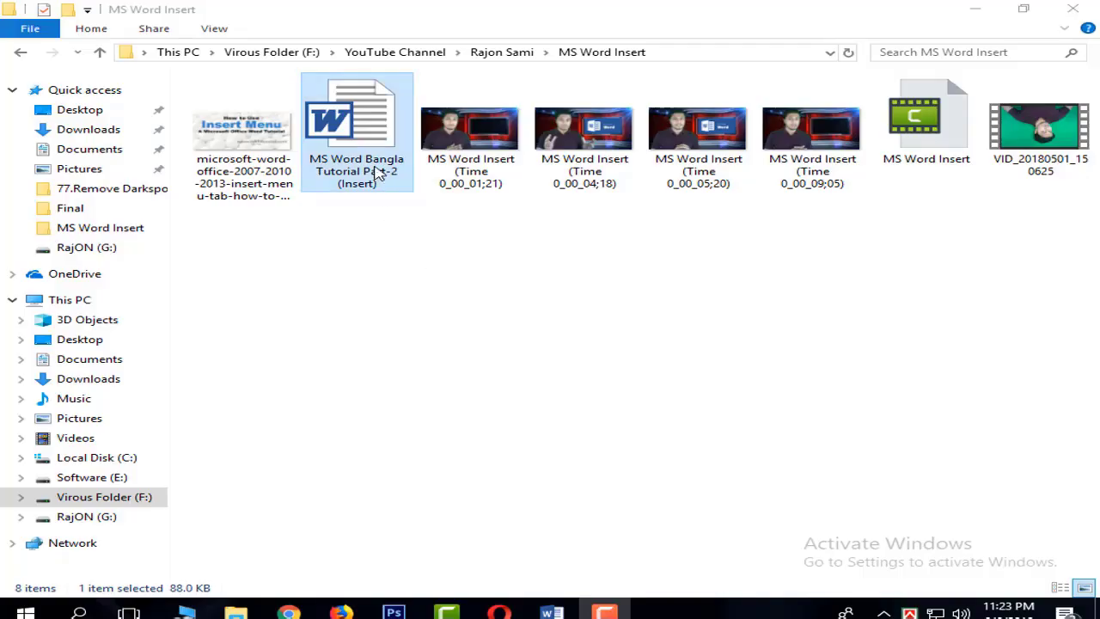
# Open the document 'MS Word Bangla Tutorial Part-2 (Insert)' from its folder
pyautogui.doubleClick(379, 173)
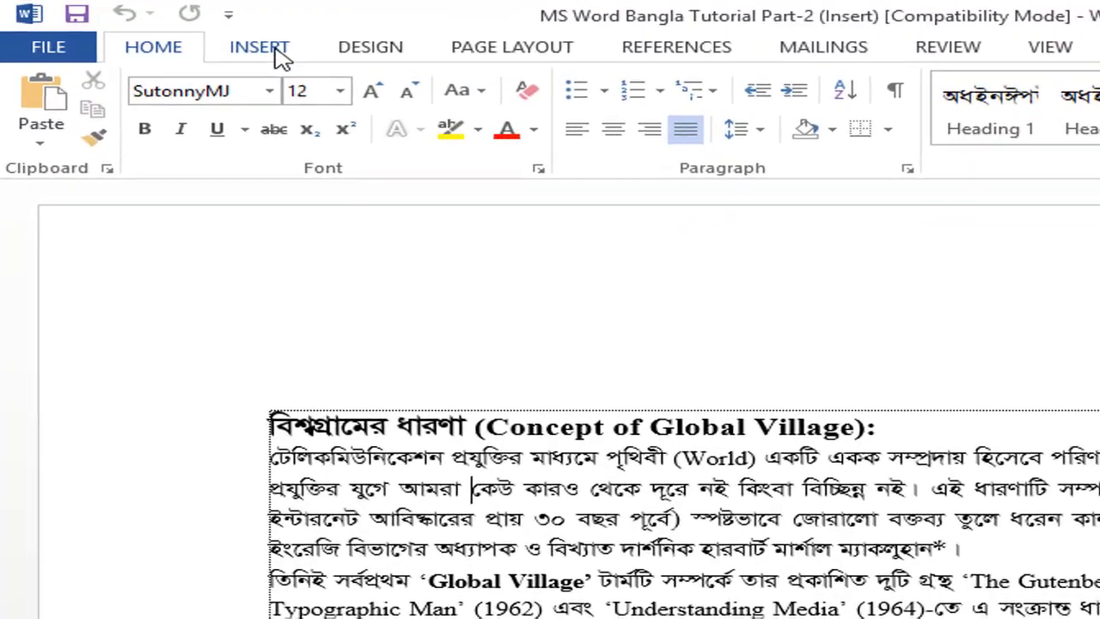
# Draw a Down Arrow block arrow in the empty space above the Global Village heading
pyautogui.click(171, 31)
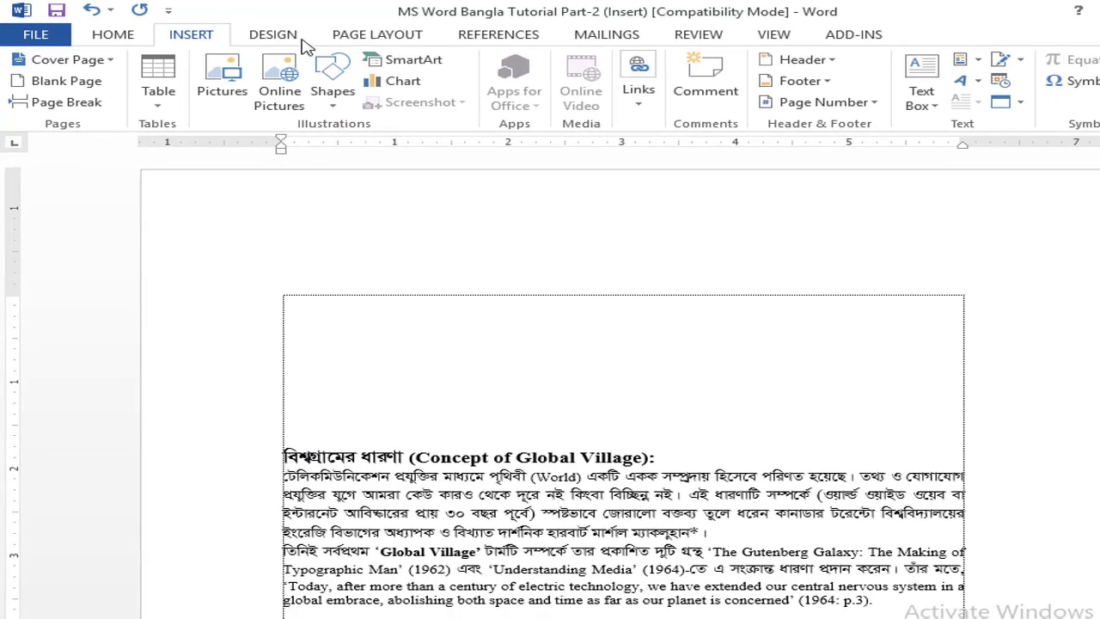
pyautogui.click(333, 82)
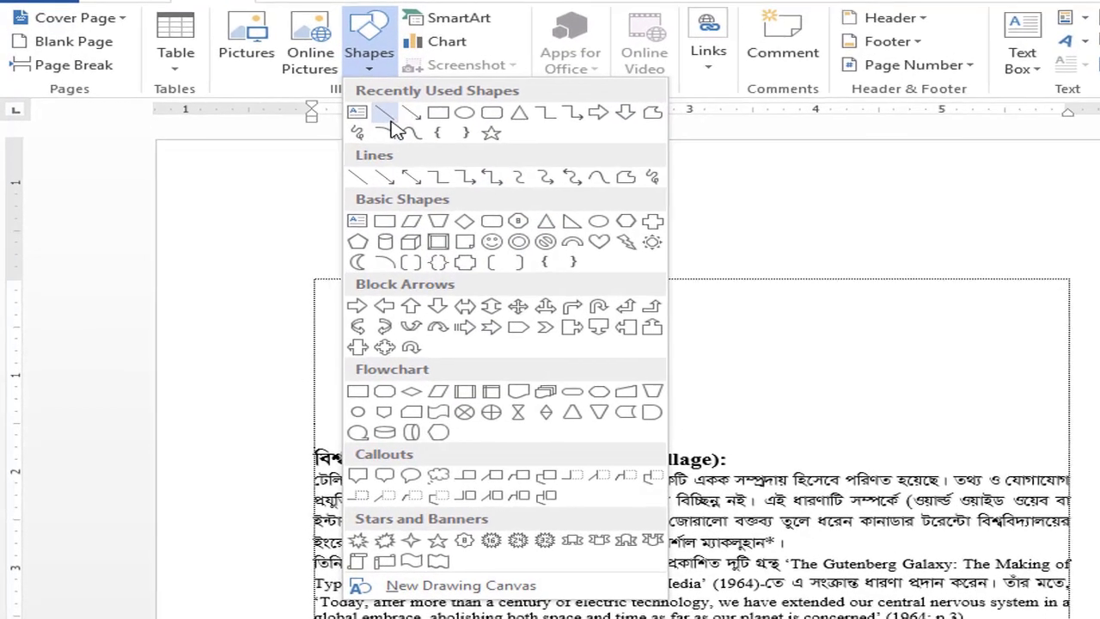
pyautogui.click(438, 309)
pyautogui.moveTo(396, 303); pyautogui.dragTo(487, 410)
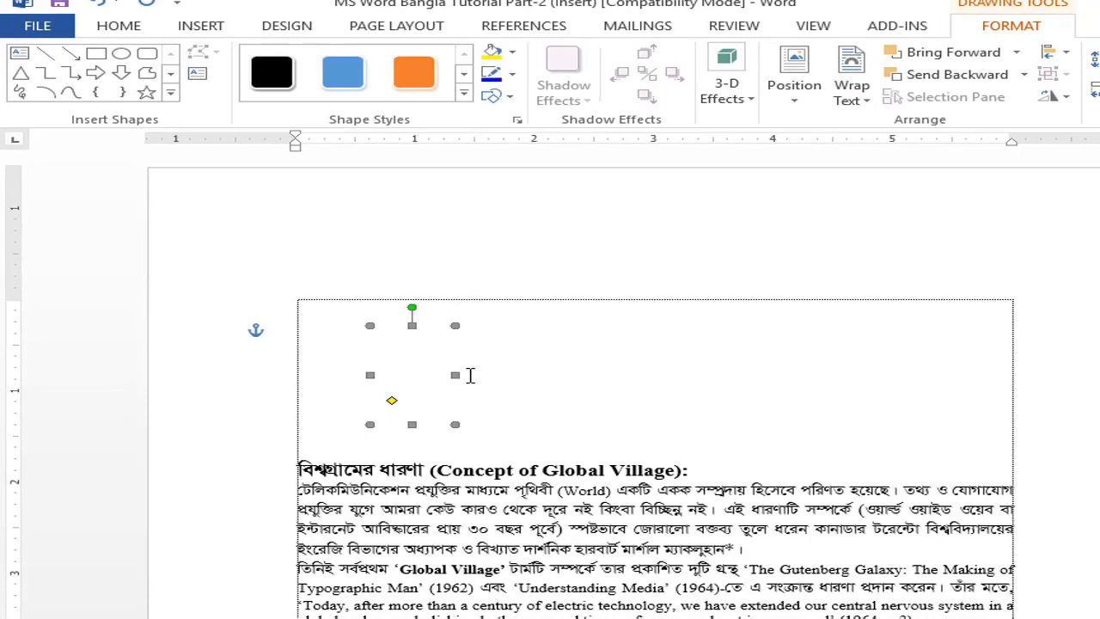
# Give the down arrow a black outline in Format AutoShape
pyautogui.click(516, 120)
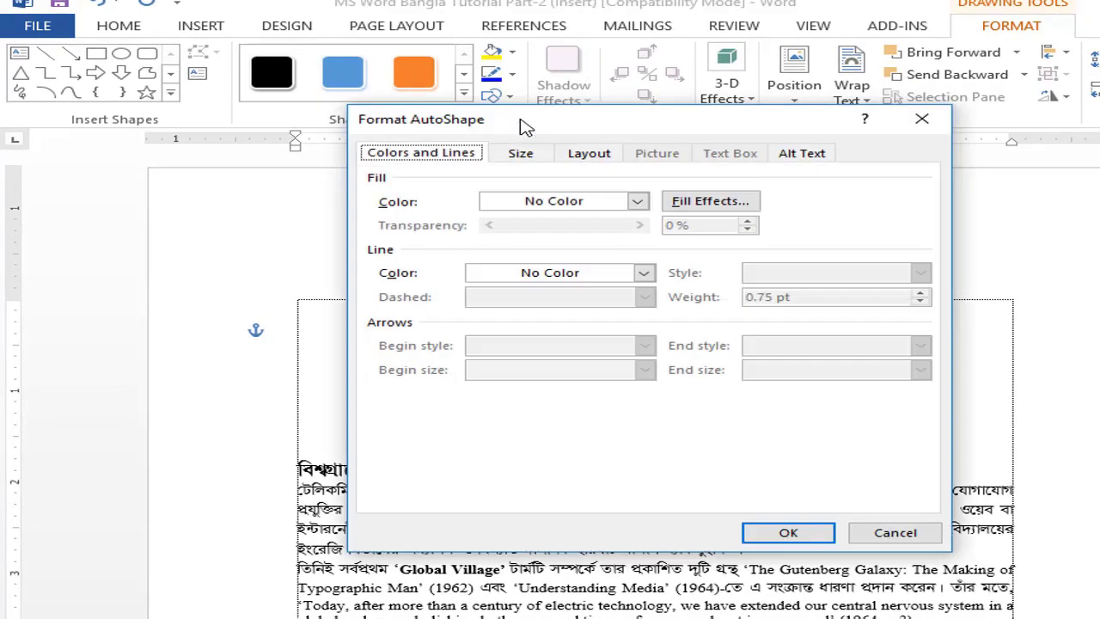
pyautogui.click(553, 275)
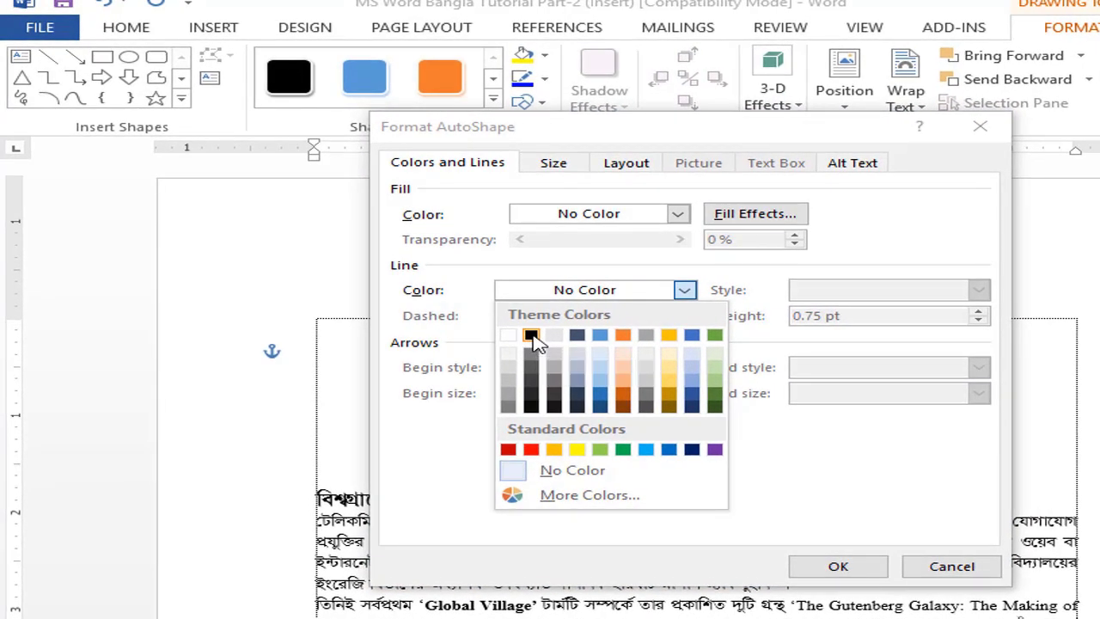
pyautogui.click(532, 335)
pyautogui.click(837, 566)
pyautogui.click(478, 430)
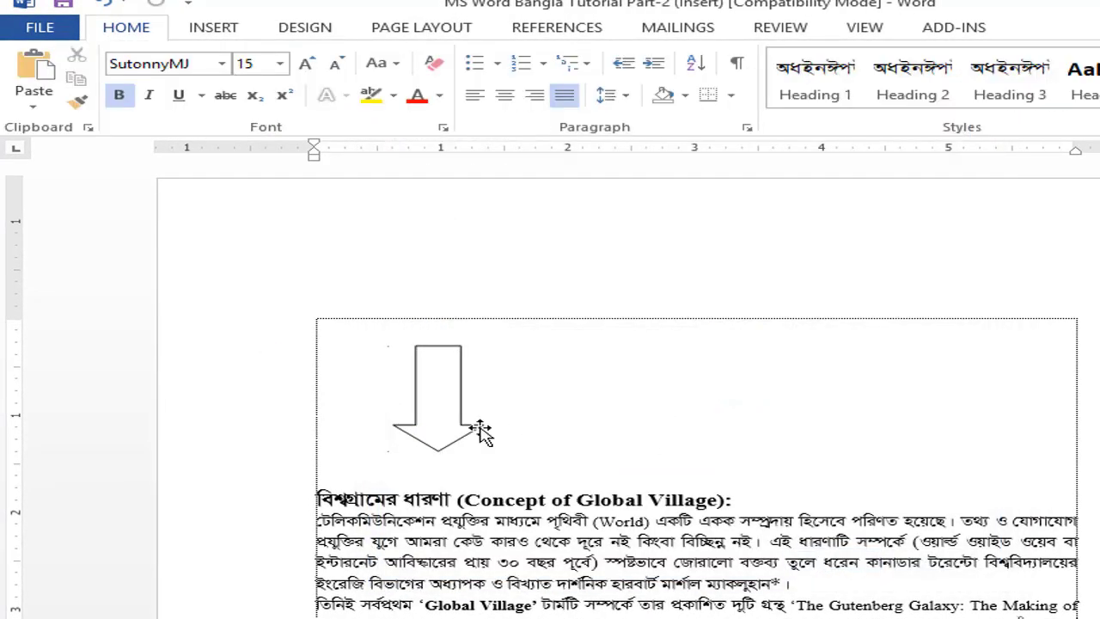
# Drag the adjustment handle to thin the arrow's shaft and enlarge its head
pyautogui.click(460, 392)
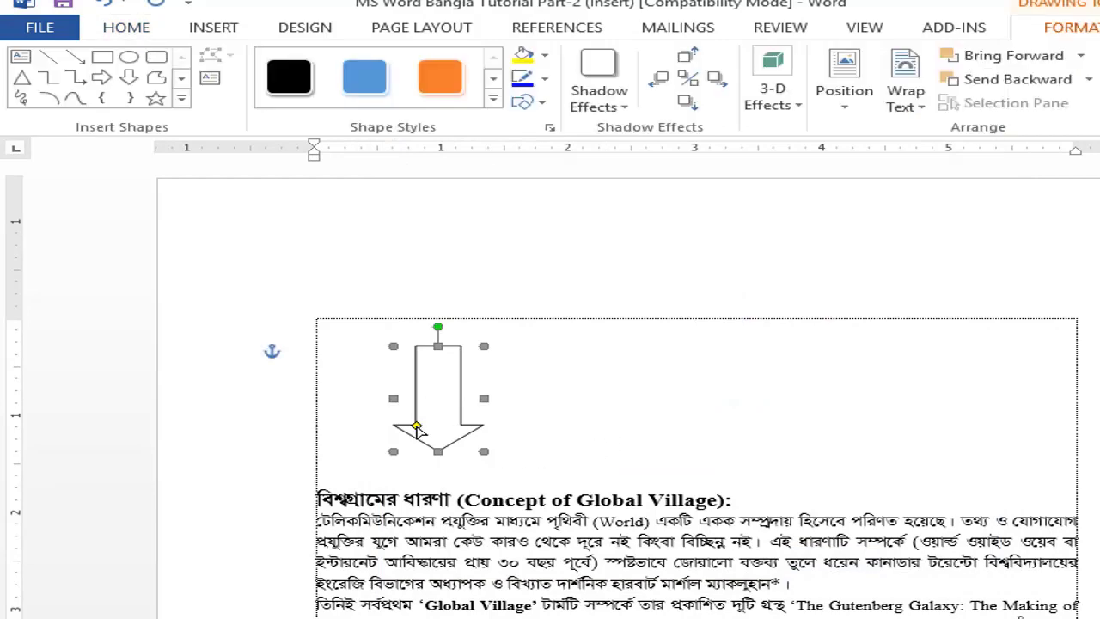
pyautogui.moveTo(421, 406)
pyautogui.mouseDown()
pyautogui.moveTo(424, 414)
pyautogui.moveTo(405, 407)
pyautogui.moveTo(427, 415)
pyautogui.mouseUp()
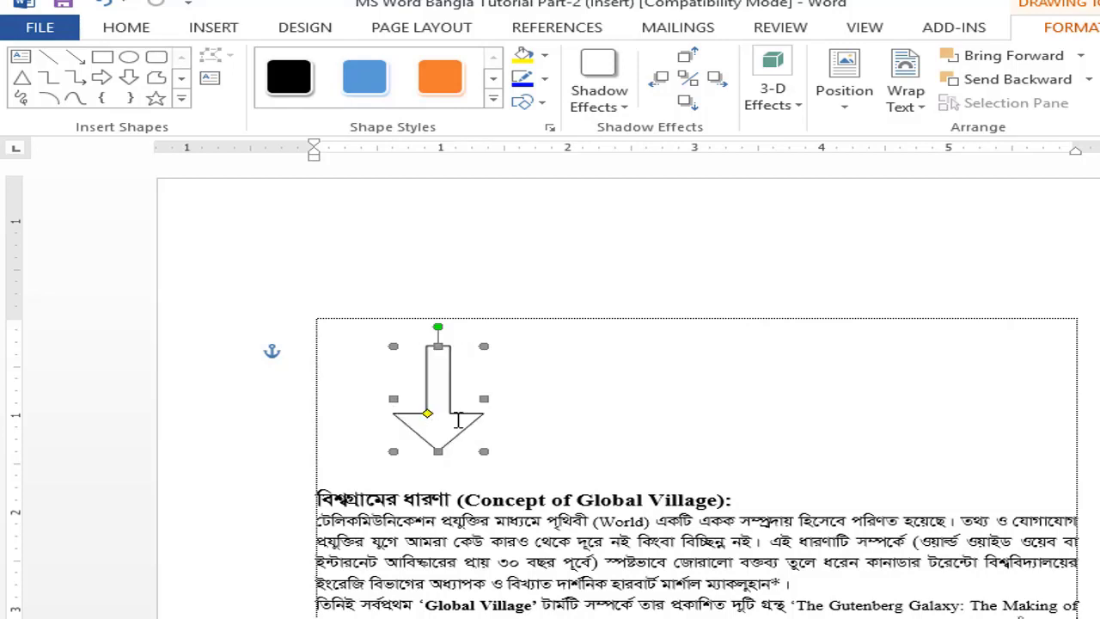
pyautogui.click(585, 410)
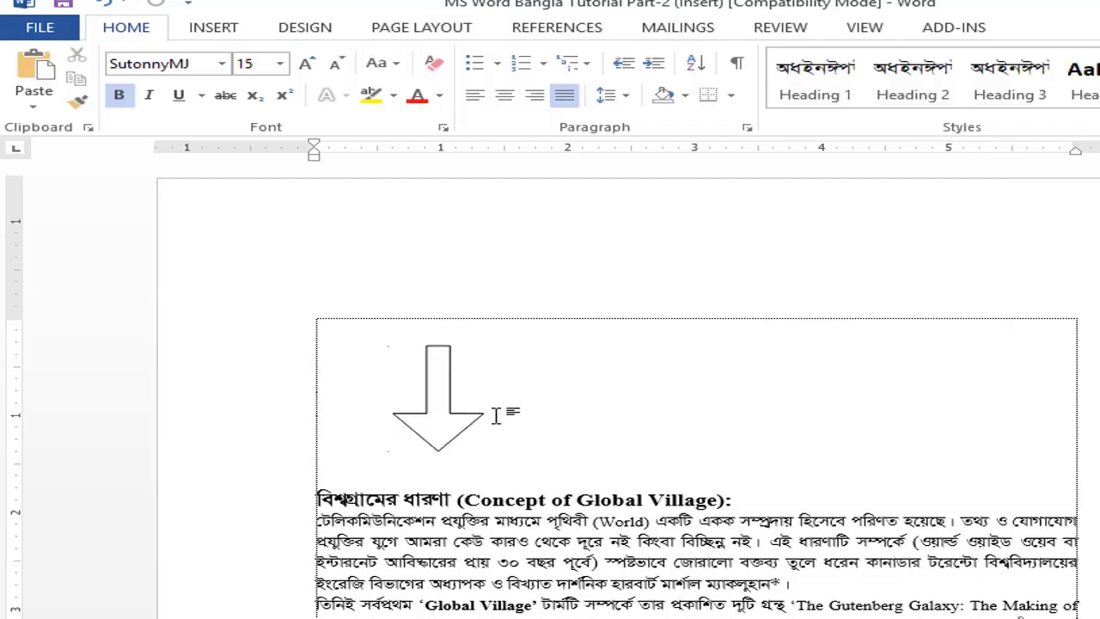
pyautogui.click(455, 374)
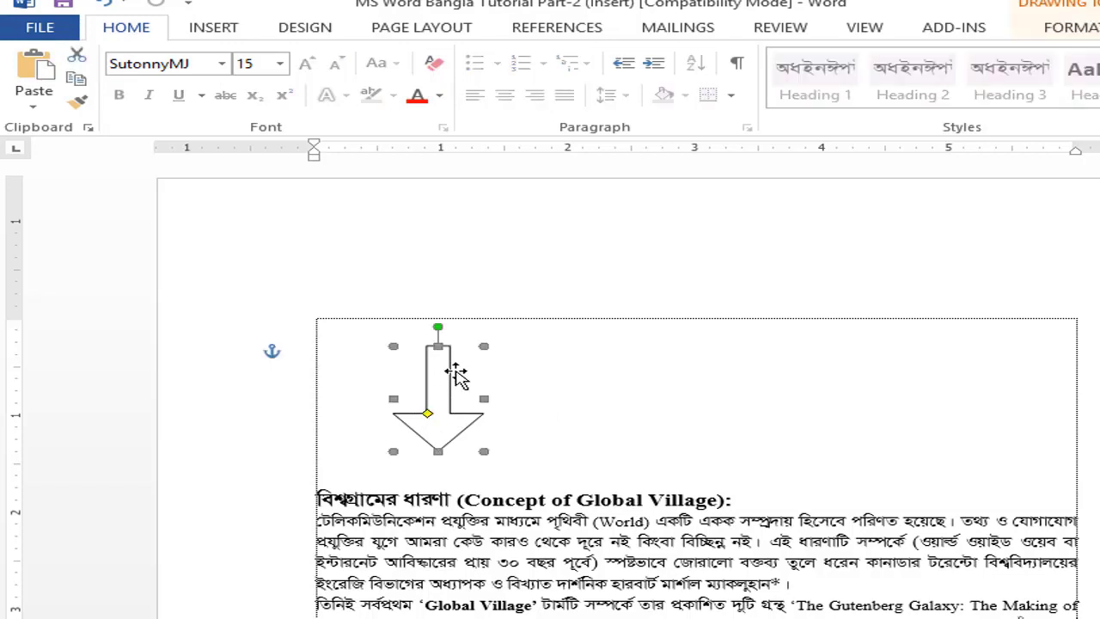
# Draw a rounded rectangle to the right of the arrow
pyautogui.click(228, 30)
pyautogui.click(370, 84)
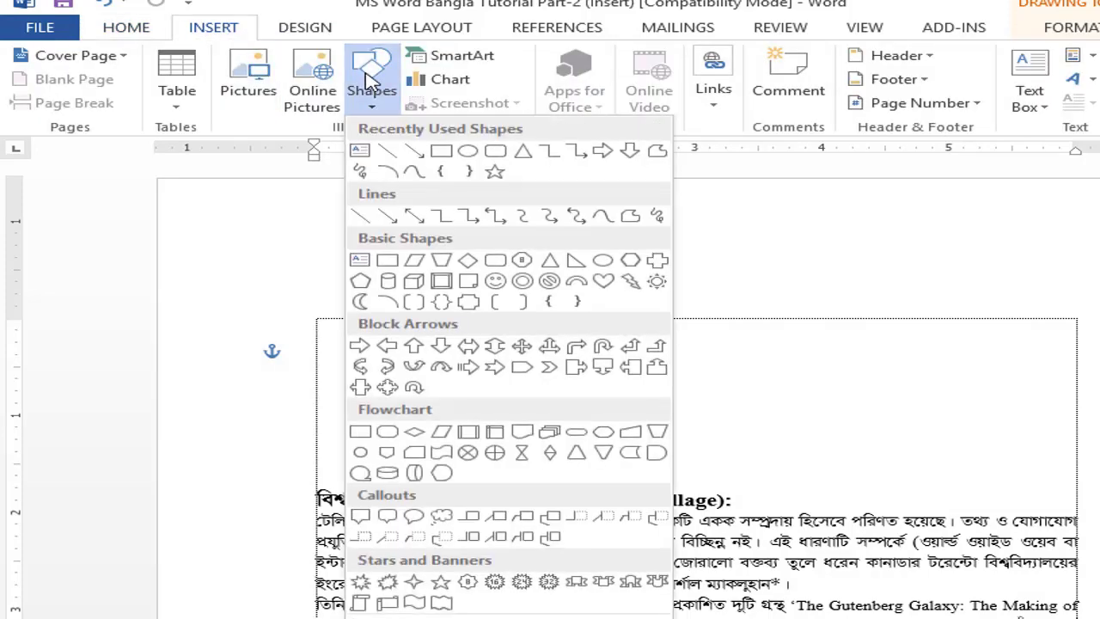
pyautogui.click(468, 154)
pyautogui.moveTo(621, 342); pyautogui.dragTo(836, 440)
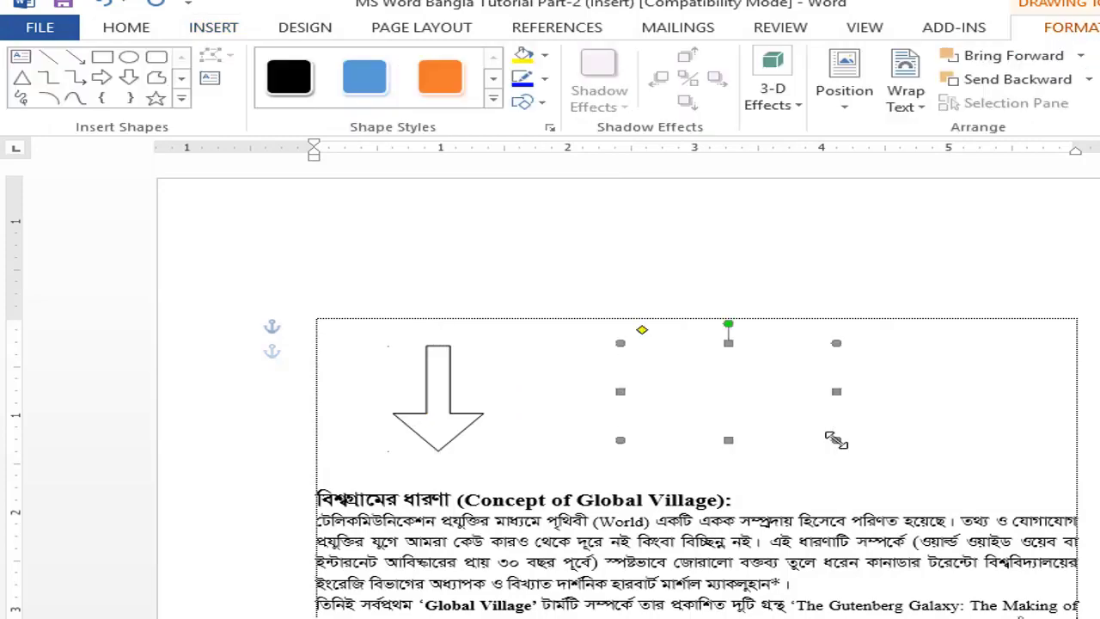
# Give the rounded rectangle a black outline and much rounder corners
pyautogui.click(549, 136)
pyautogui.click(613, 294)
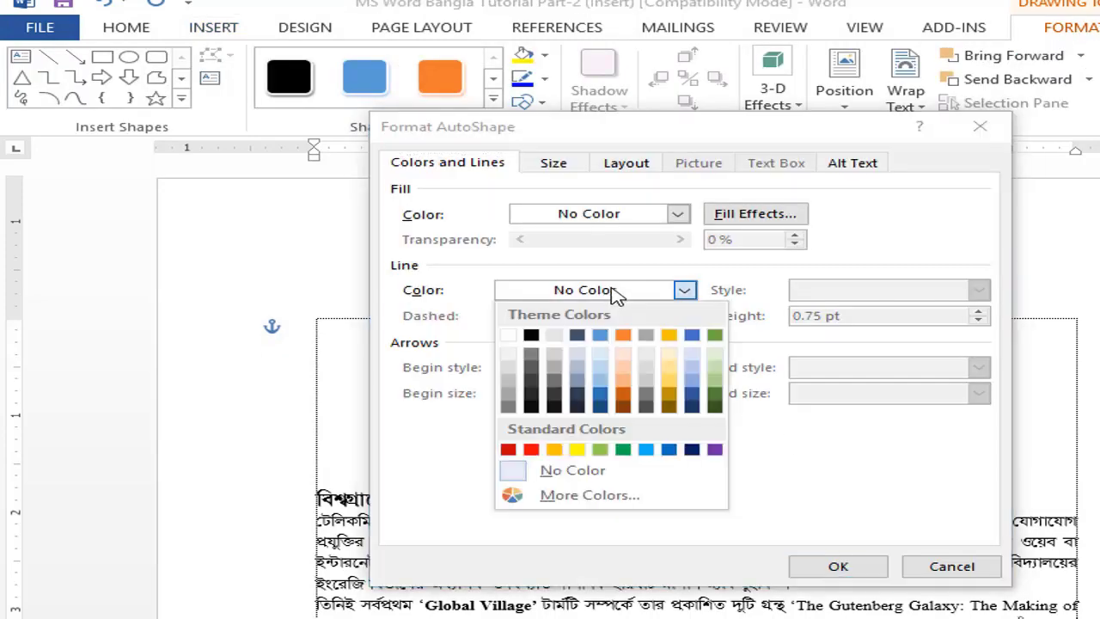
pyautogui.click(532, 349)
pyautogui.click(840, 569)
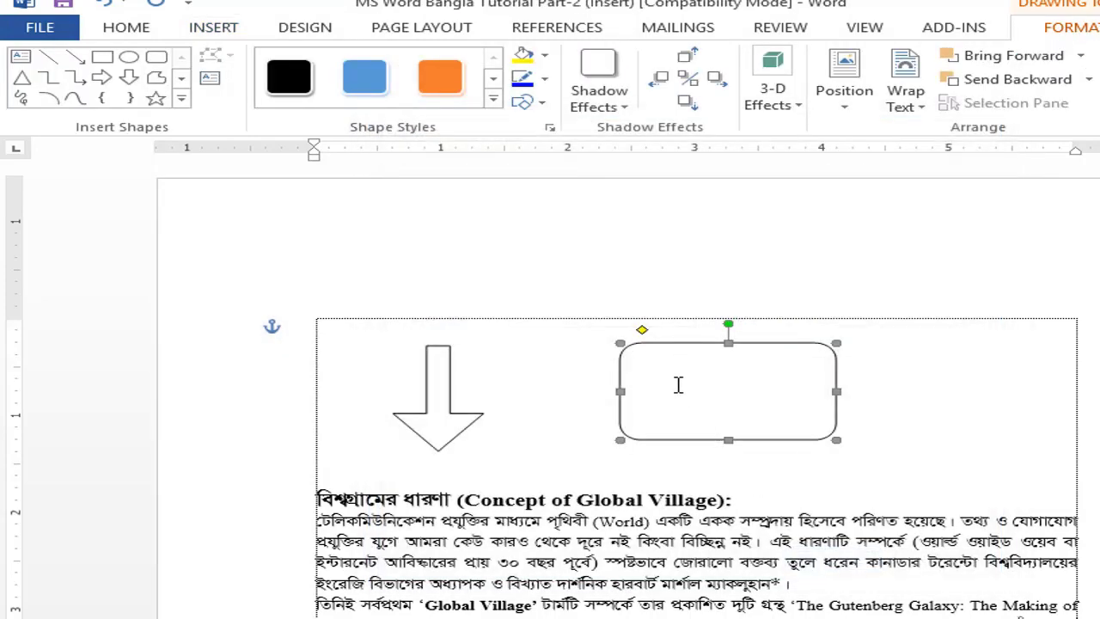
pyautogui.moveTo(668, 346)
pyautogui.mouseDown()
pyautogui.moveTo(668, 331)
pyautogui.moveTo(649, 333)
pyautogui.mouseUp()
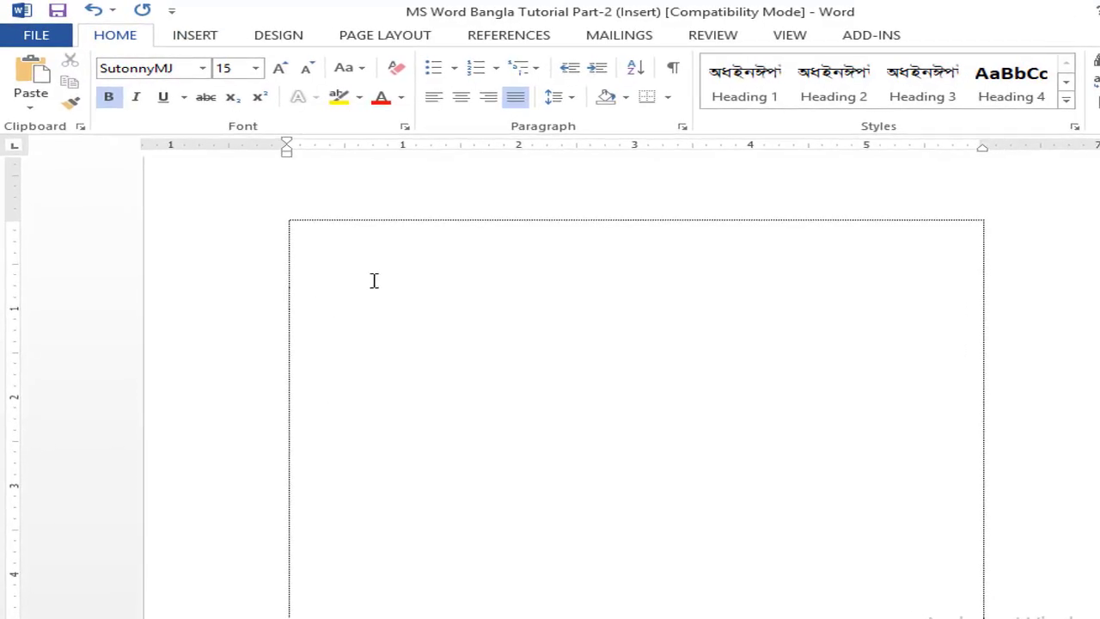
# Draw a large rectangle near the top of the blank page
pyautogui.click(206, 38)
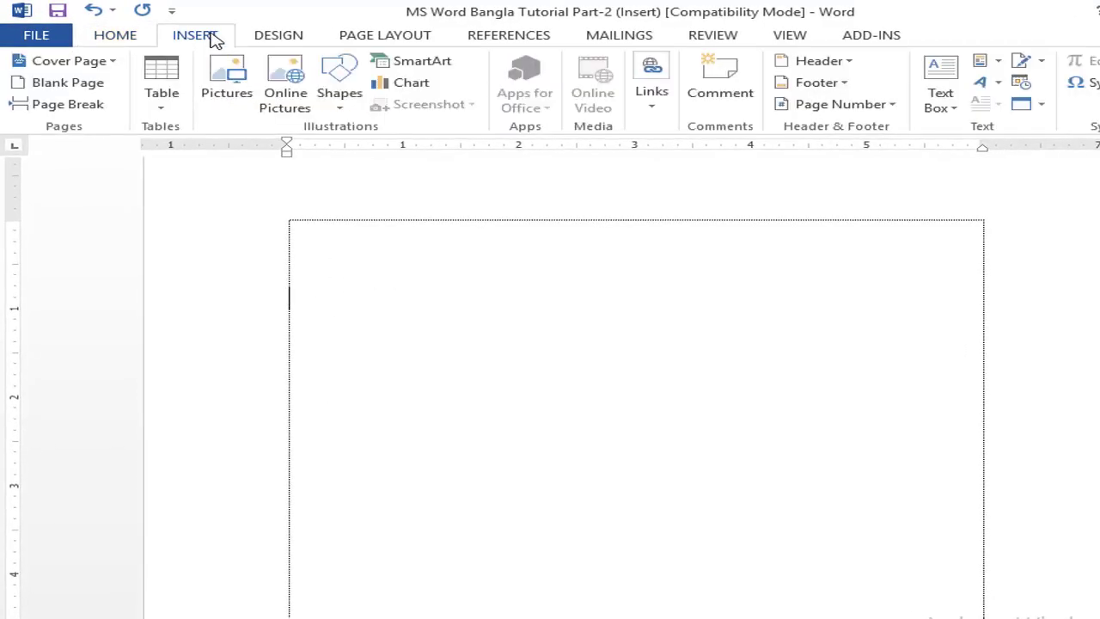
pyautogui.click(346, 87)
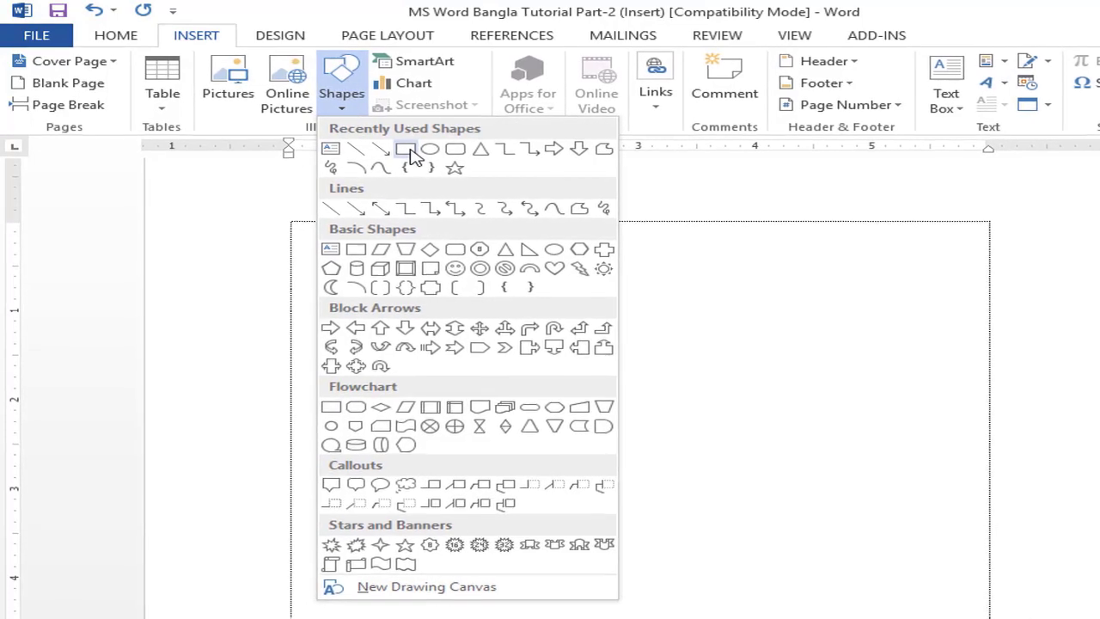
pyautogui.click(404, 149)
pyautogui.moveTo(388, 305); pyautogui.dragTo(707, 445)
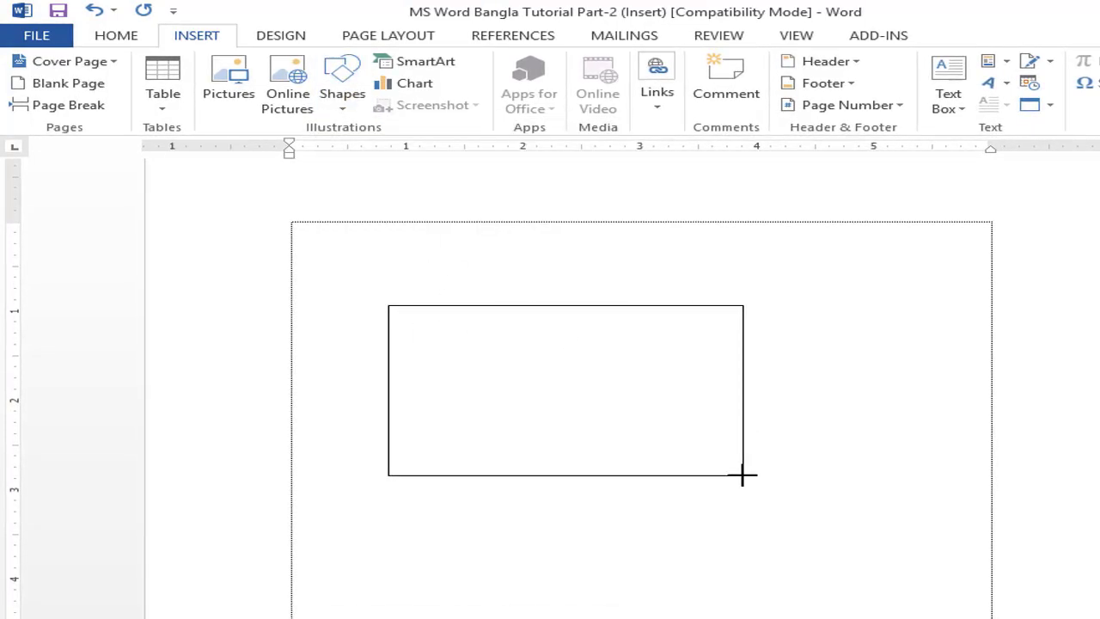
pyautogui.moveTo(707, 445); pyautogui.dragTo(742, 475)
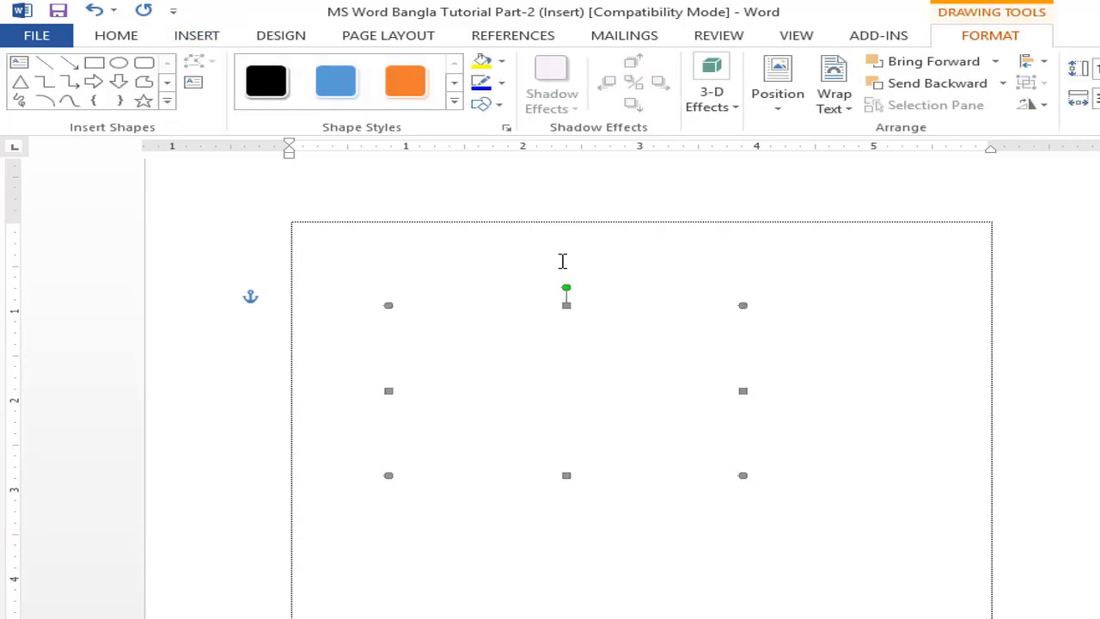
# Set the rectangle's outline colour to black
pyautogui.click(506, 129)
pyautogui.click(559, 281)
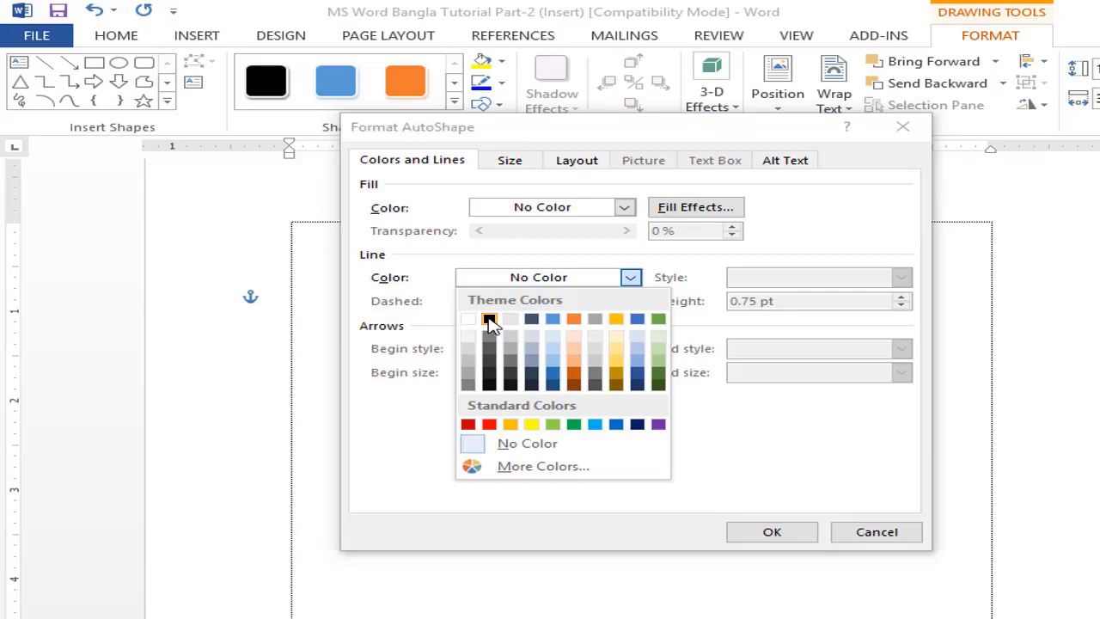
pyautogui.click(489, 319)
pyautogui.click(770, 532)
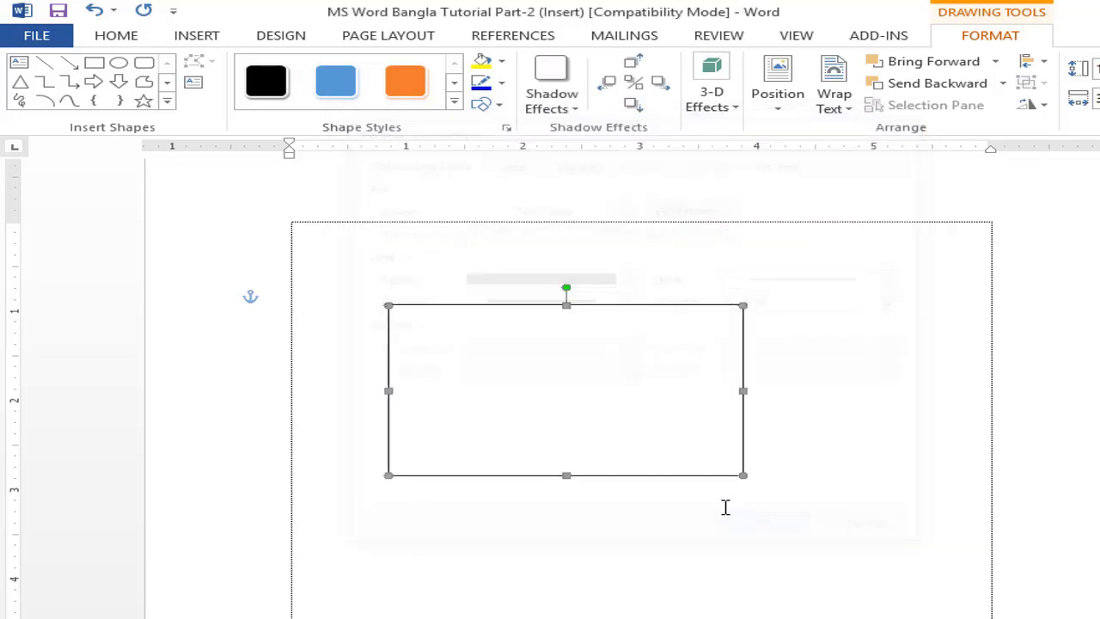
pyautogui.click(506, 299)
pyautogui.click(504, 305)
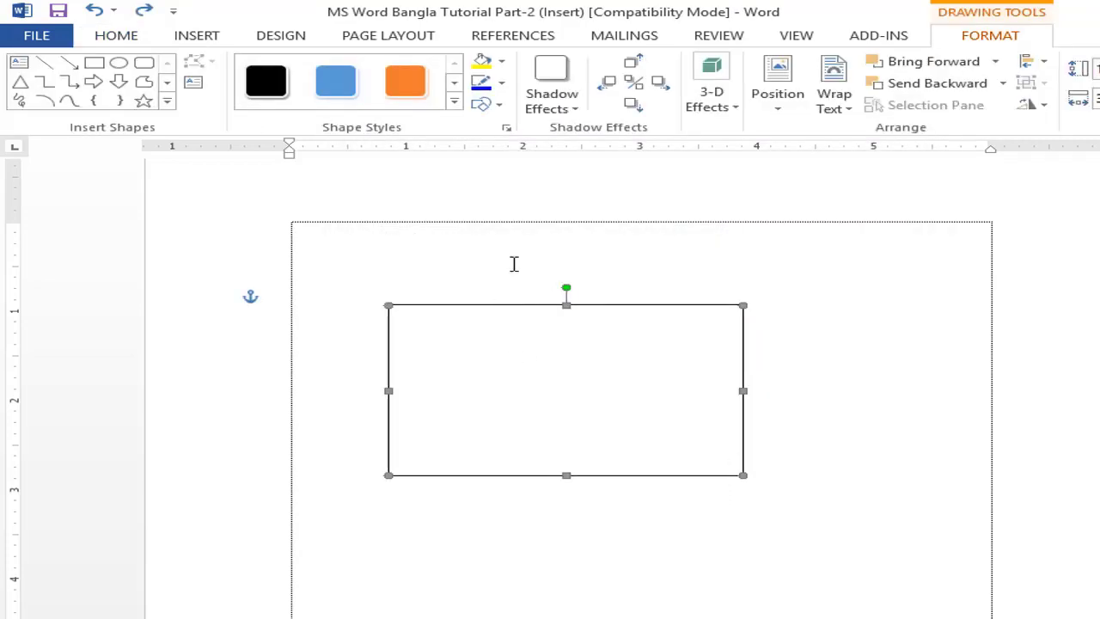
# Fill the rectangle with solid dark green chosen from the More Colors wheel
pyautogui.click(506, 129)
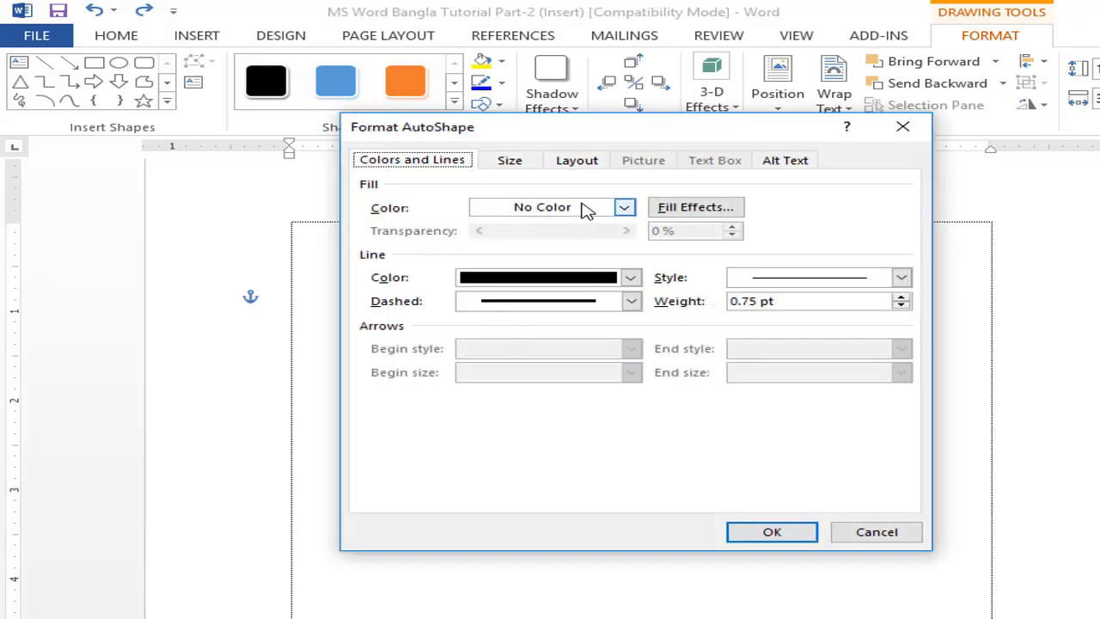
pyautogui.click(591, 214)
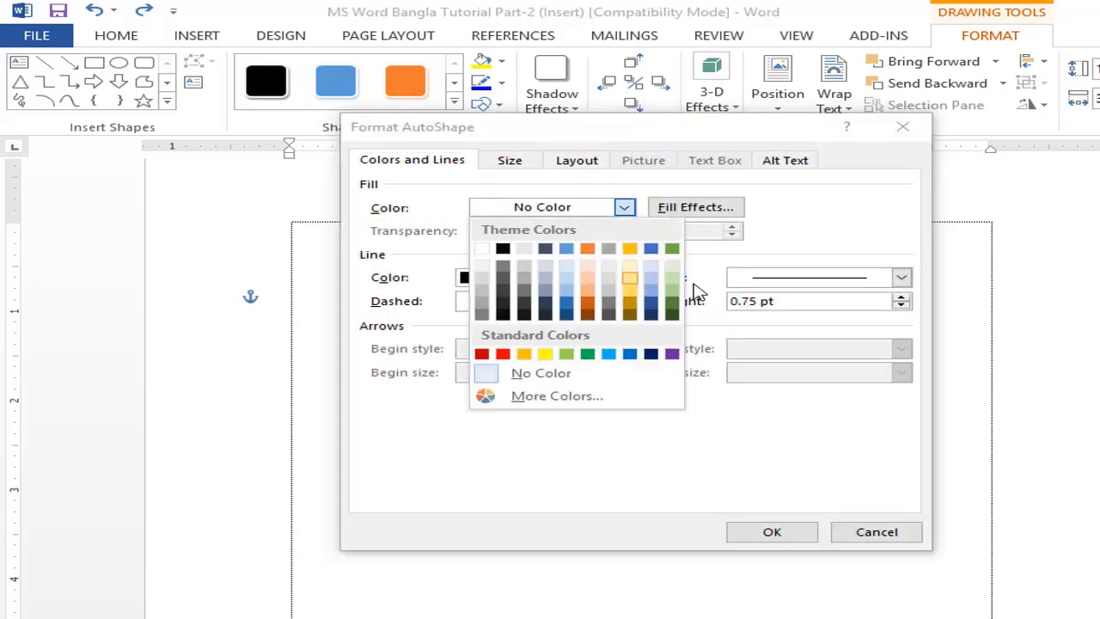
pyautogui.click(557, 397)
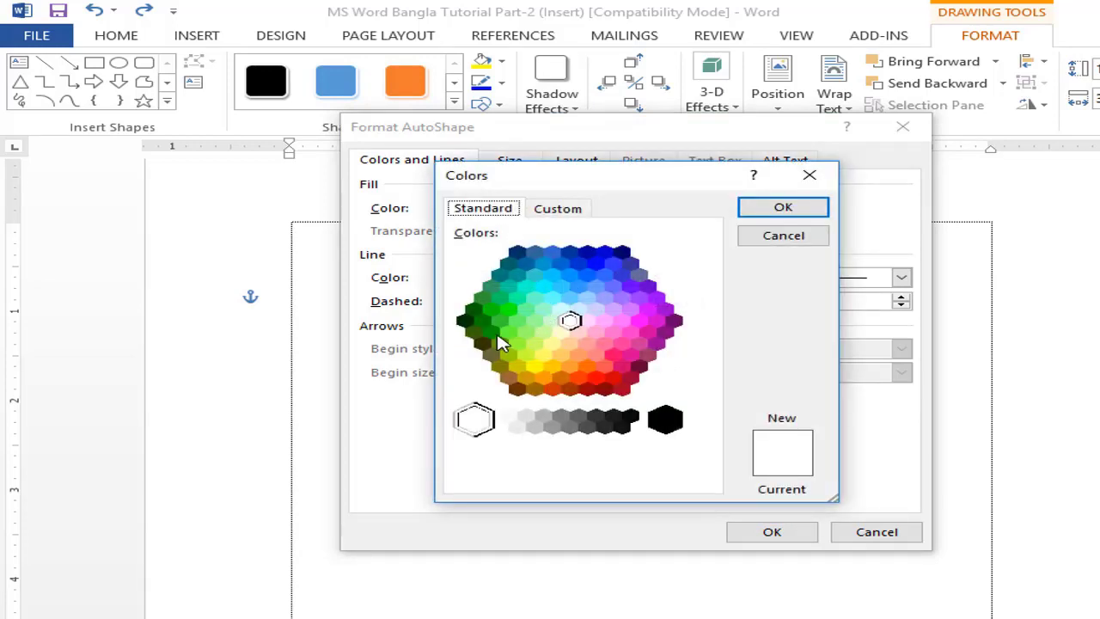
pyautogui.click(483, 321)
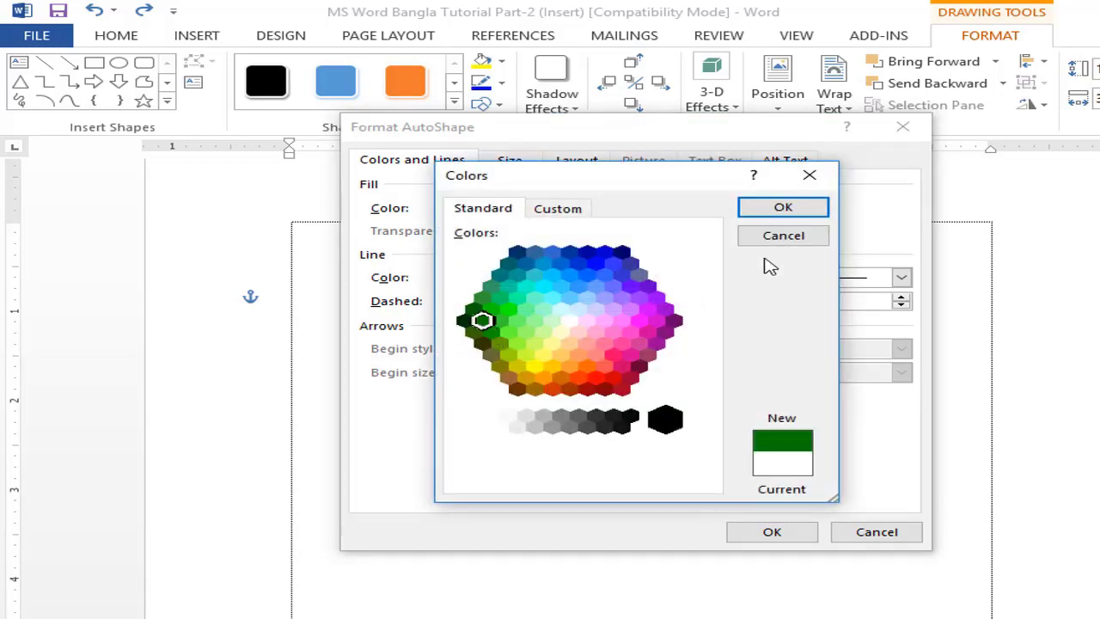
pyautogui.click(783, 211)
pyautogui.click(770, 532)
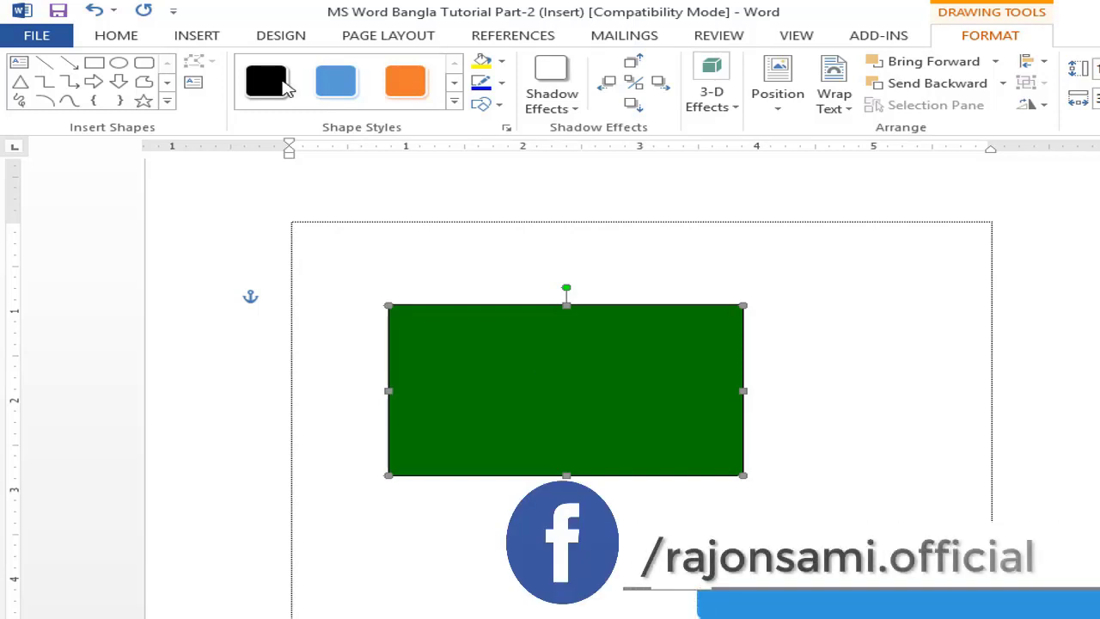
pyautogui.click(202, 39)
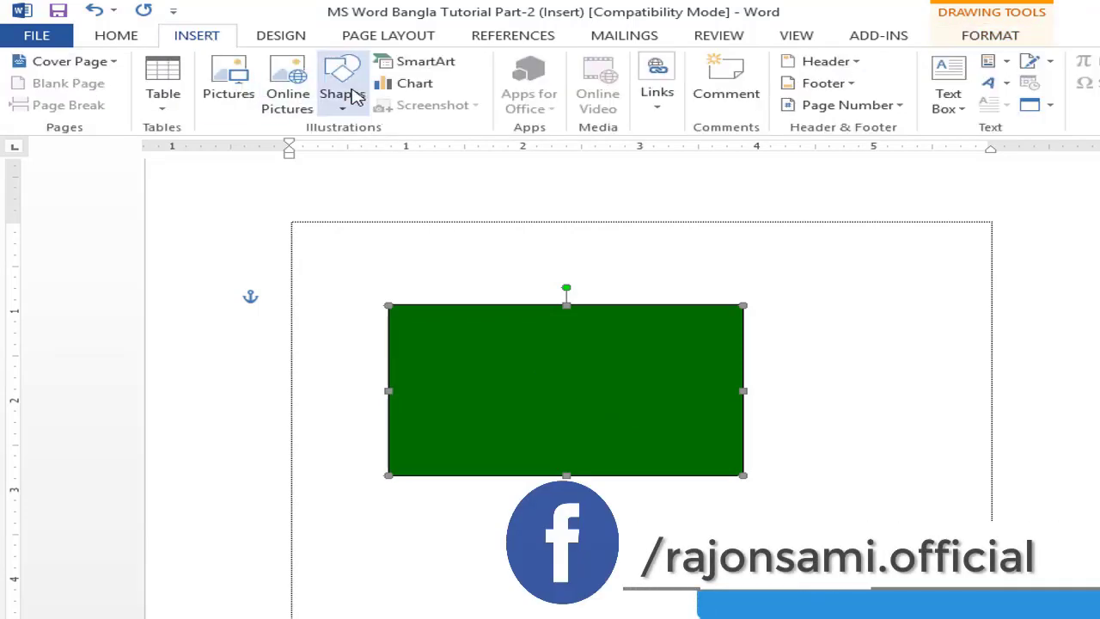
# Draw an oval circle centred on the green rectangle and fill it red
pyautogui.click(353, 99)
pyautogui.click(432, 151)
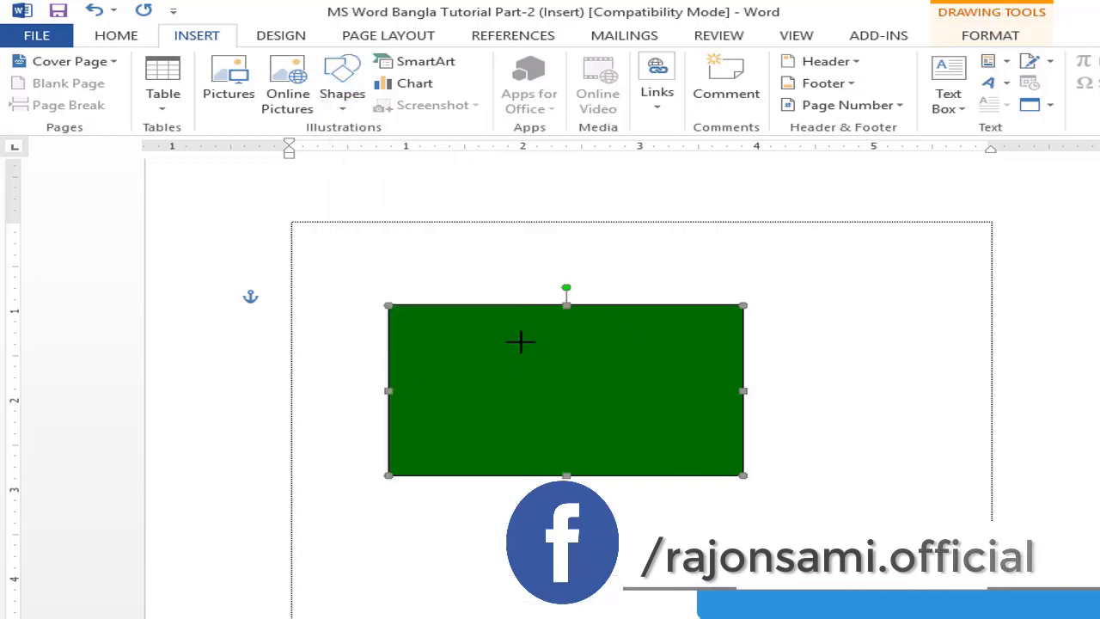
pyautogui.moveTo(507, 336); pyautogui.dragTo(645, 444)
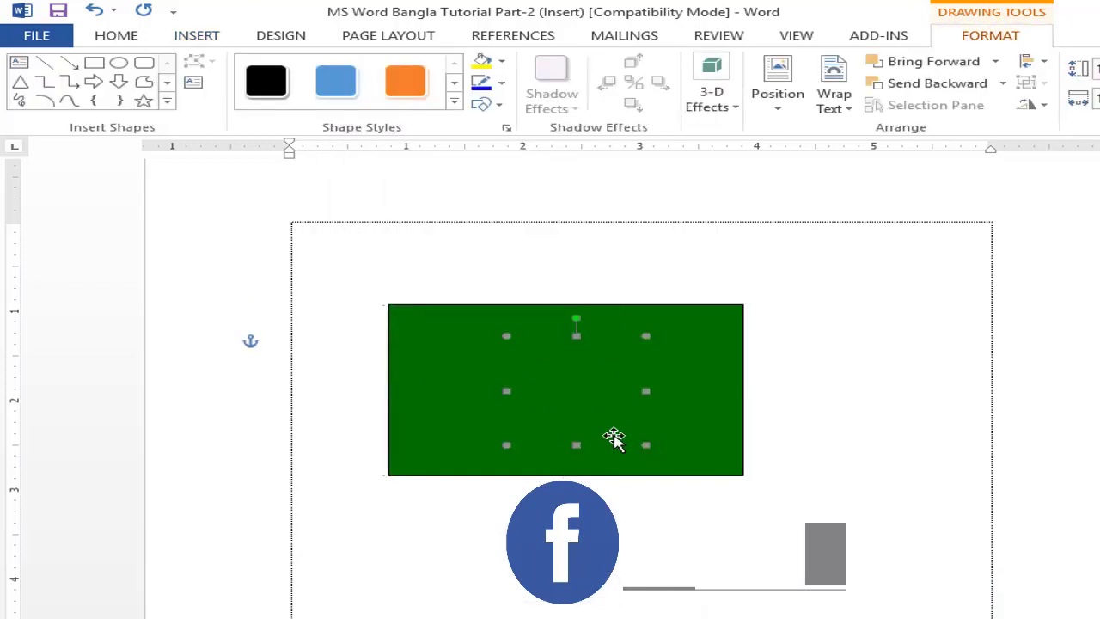
pyautogui.click(507, 129)
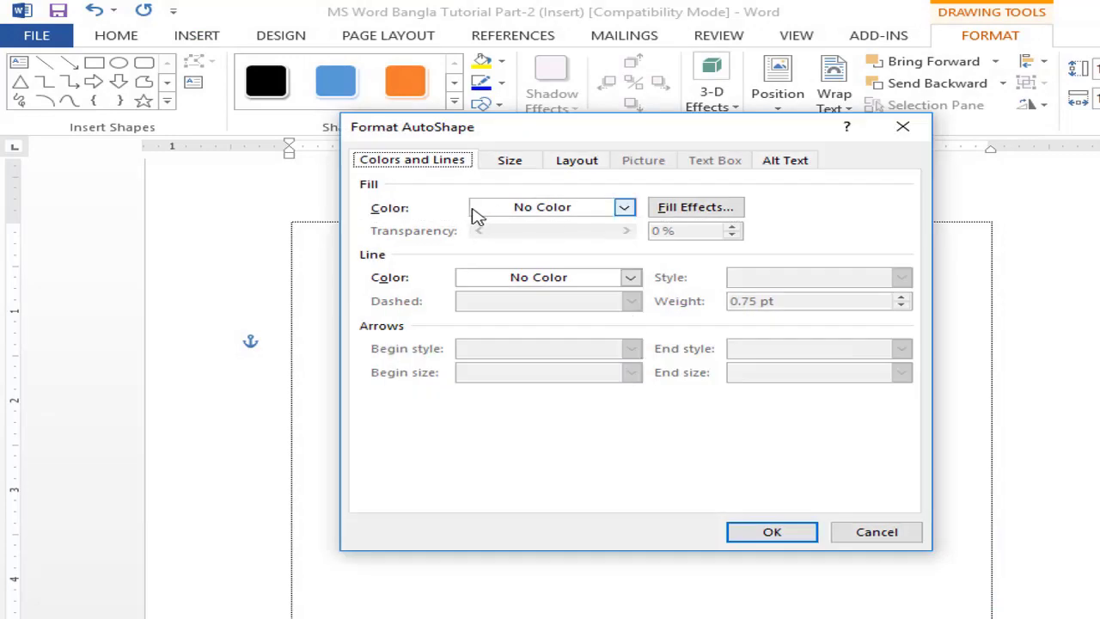
pyautogui.click(560, 212)
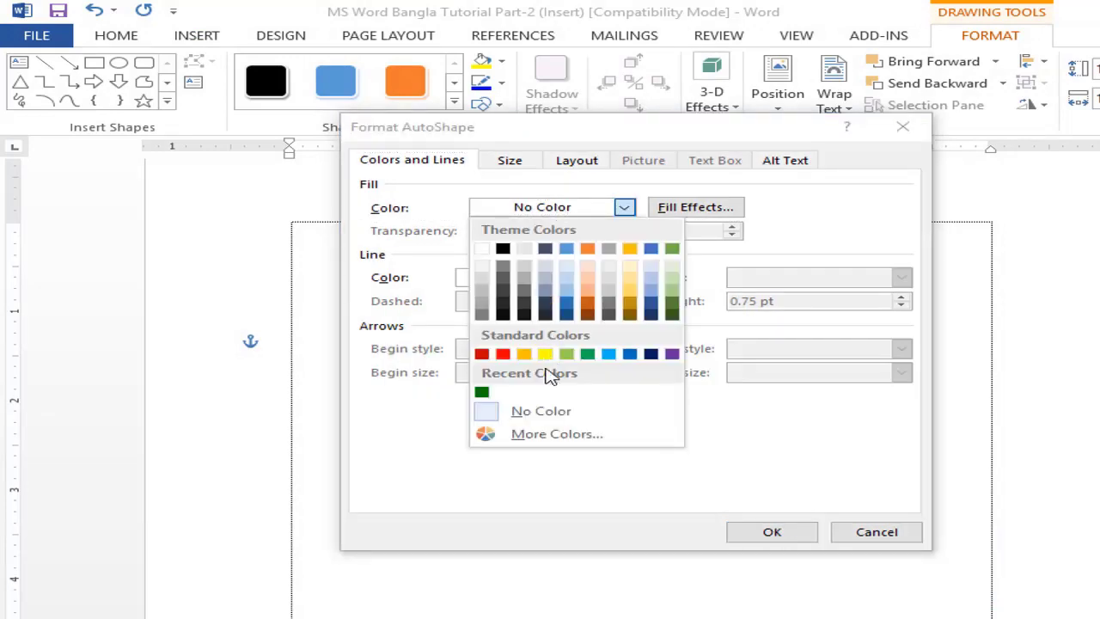
pyautogui.click(507, 358)
pyautogui.click(805, 531)
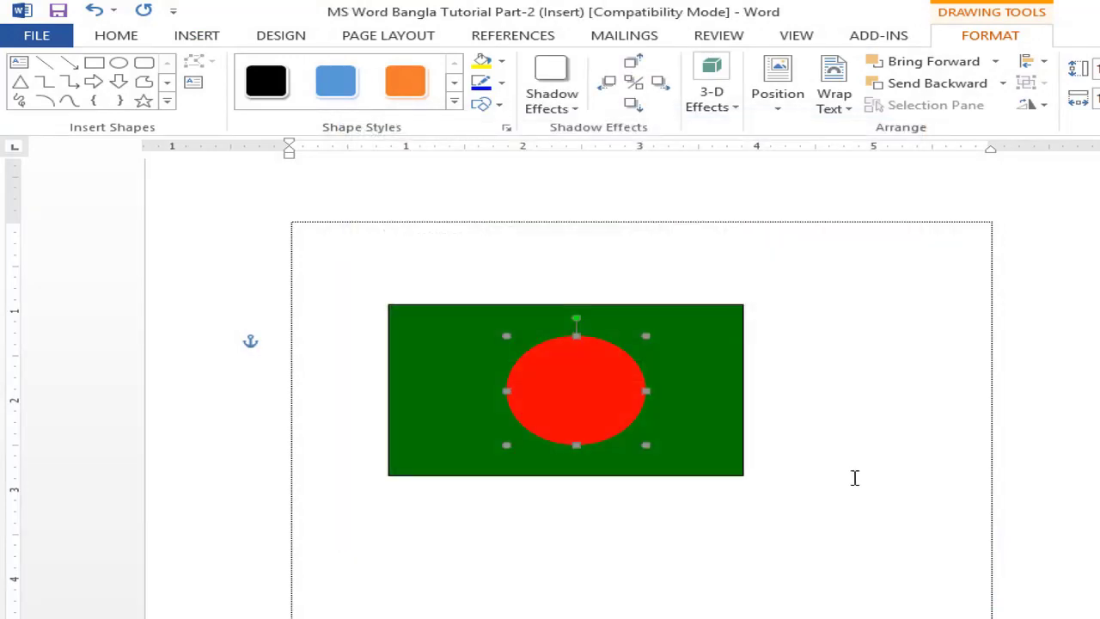
pyautogui.click(851, 475)
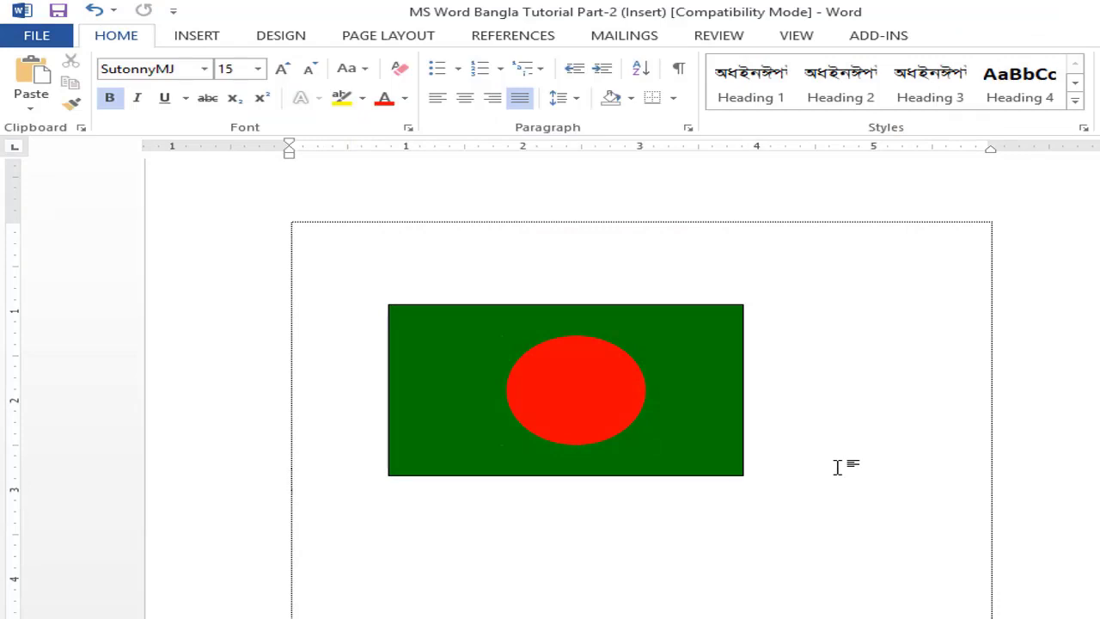
# Draw a tall thin rectangle along the flag's edge as the pole
pyautogui.click(196, 35)
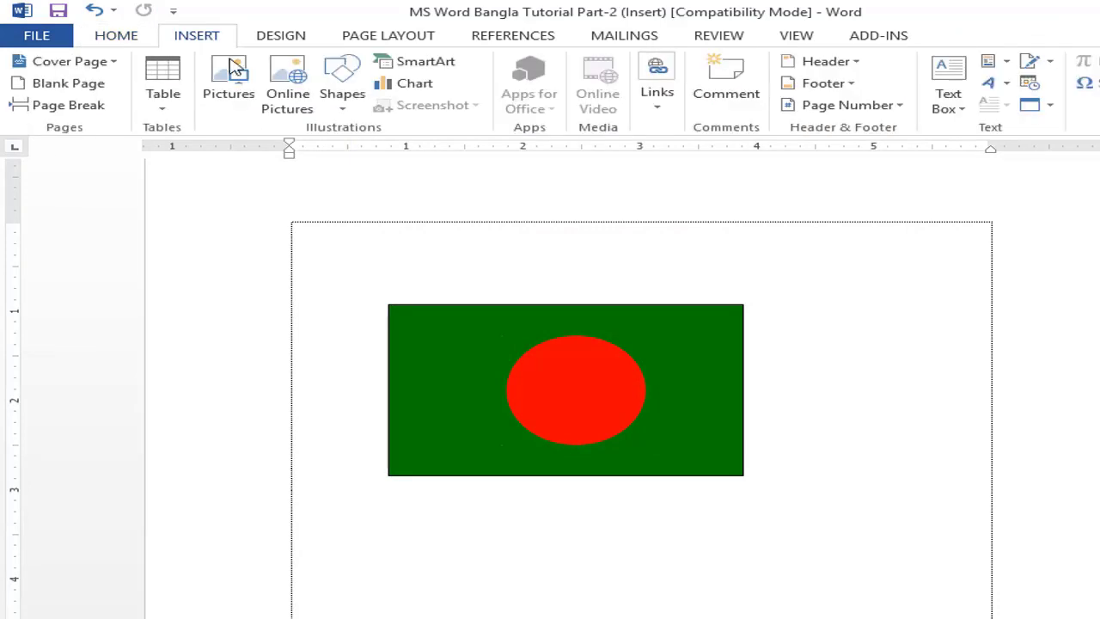
pyautogui.click(342, 86)
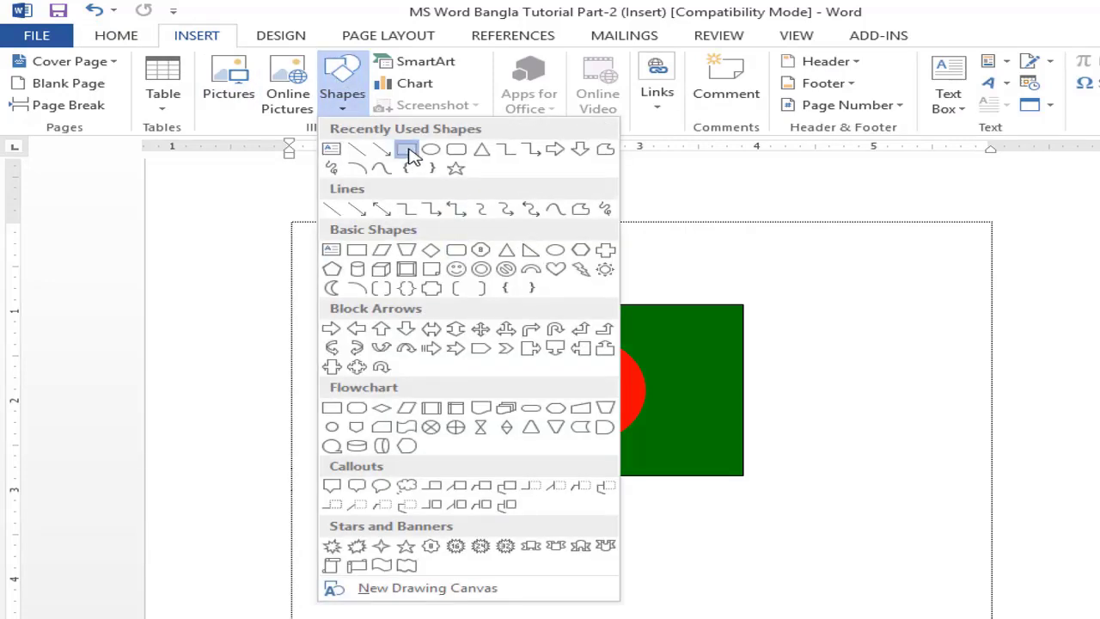
pyautogui.click(406, 149)
pyautogui.moveTo(723, 195); pyautogui.dragTo(742, 617)
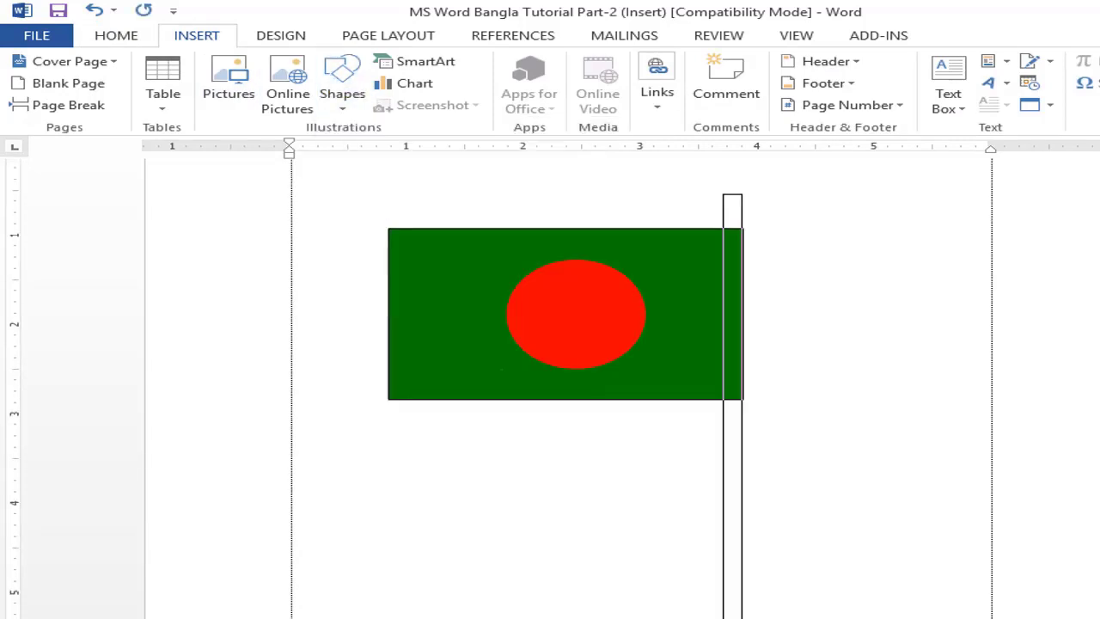
# Give the pole a black outline and gray fill, then nudge it right
pyautogui.click(504, 129)
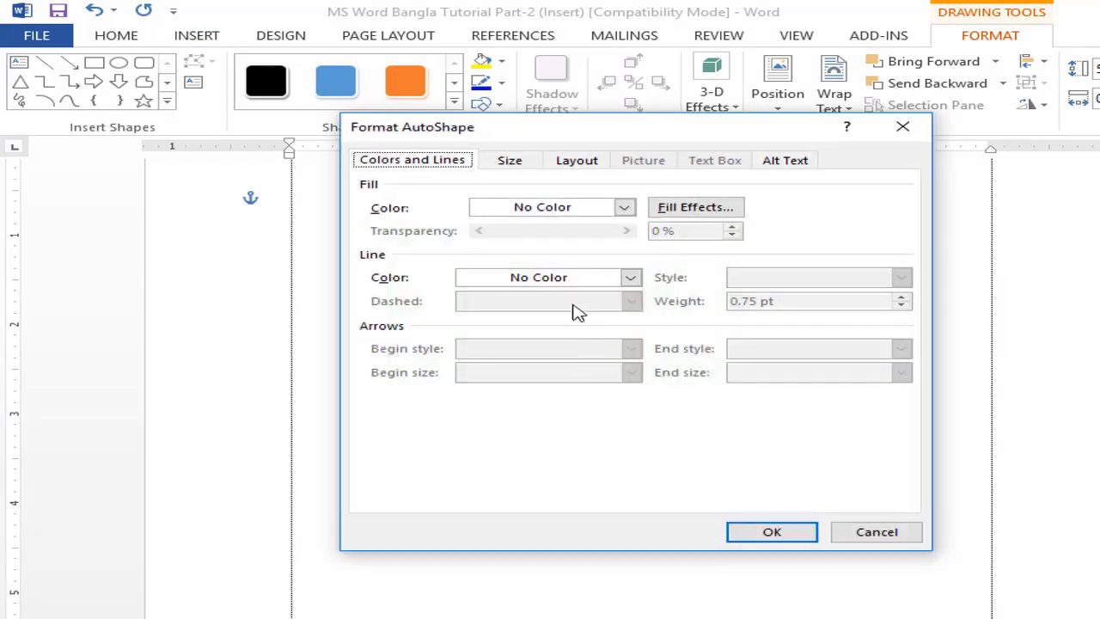
pyautogui.click(559, 279)
pyautogui.click(488, 320)
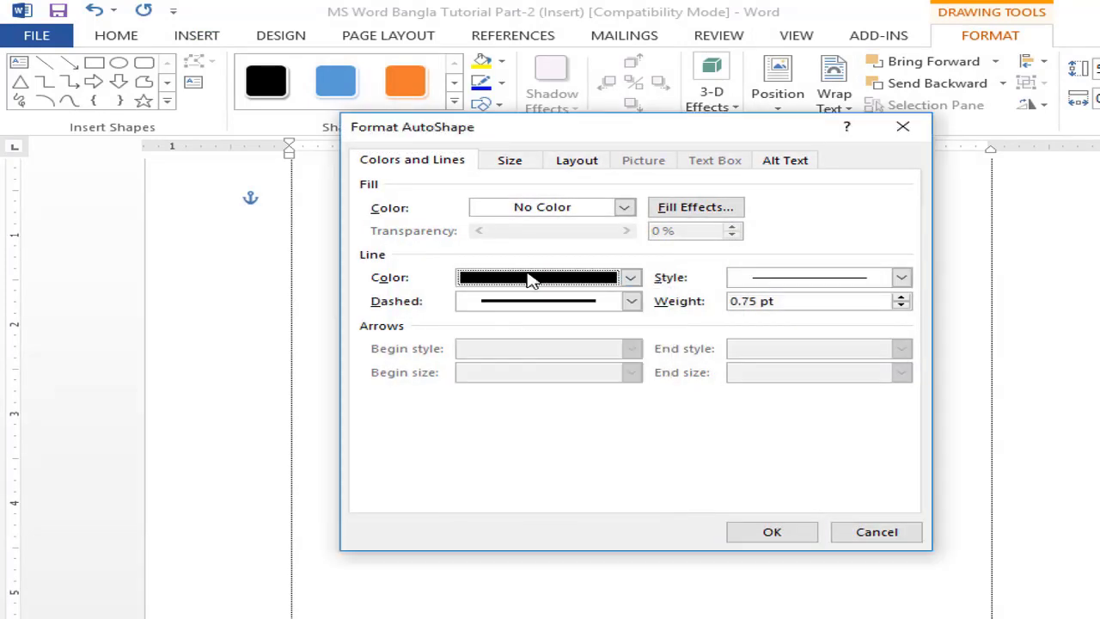
pyautogui.click(542, 208)
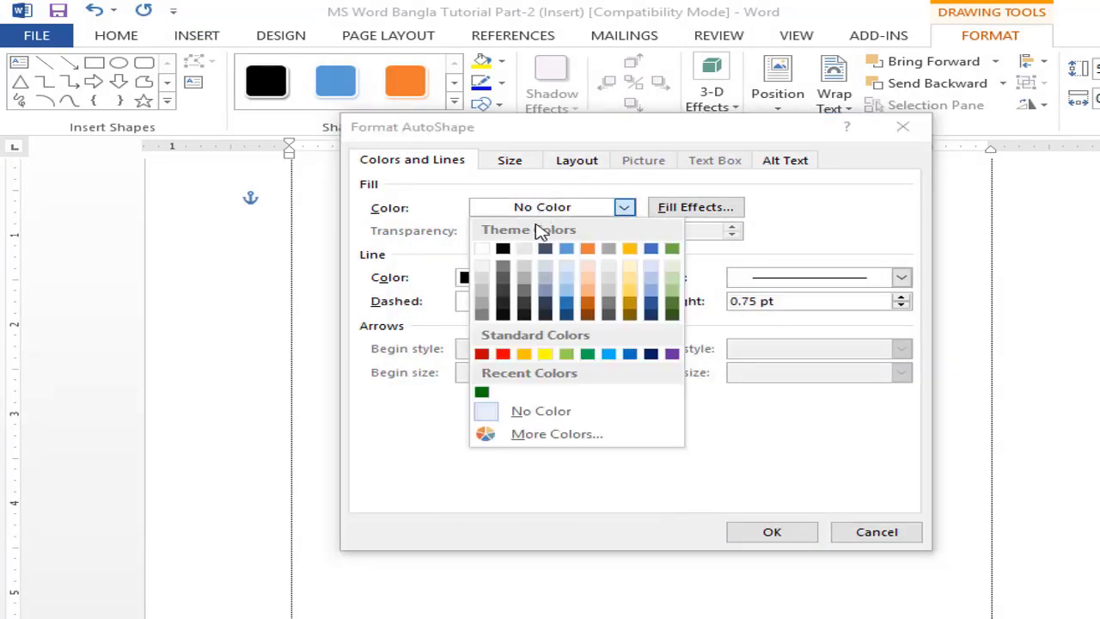
pyautogui.click(502, 268)
pyautogui.click(777, 532)
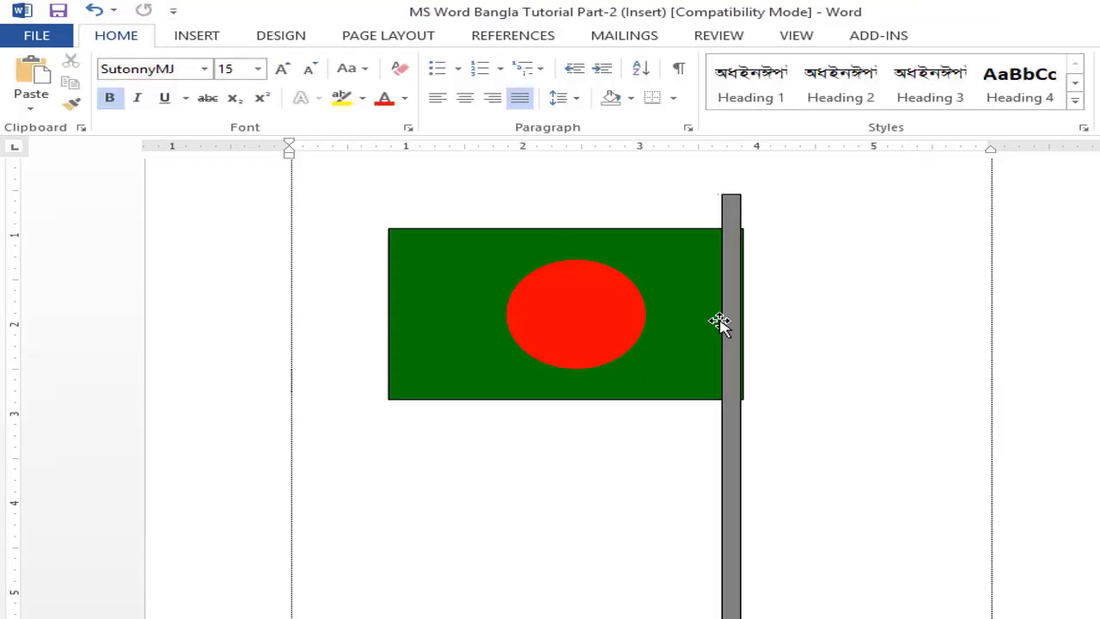
pyautogui.click(724, 316)
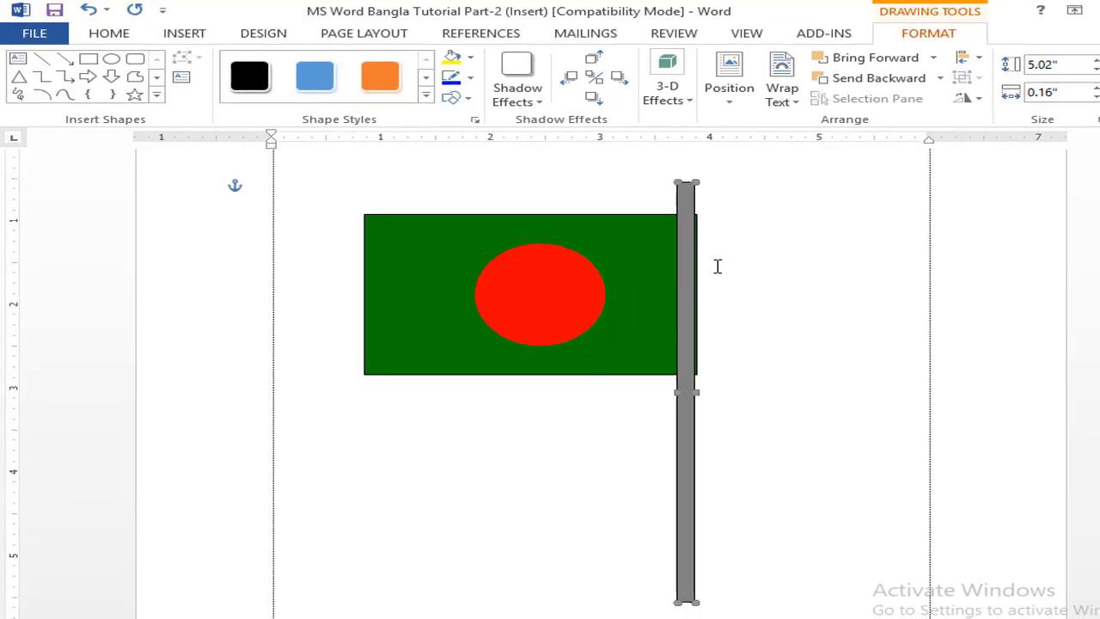
pyautogui.press('Right')
# Delete the pole and remaining flag shapes, then scroll to the top and paste with Ctrl+V
pyautogui.click(771, 371)
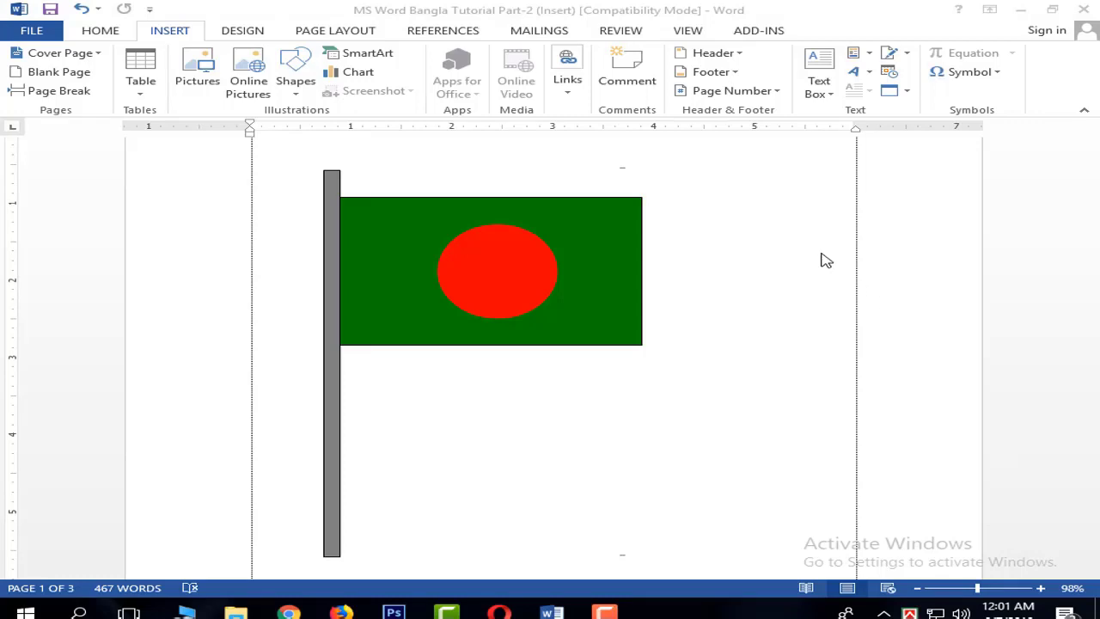
pyautogui.click(328, 194)
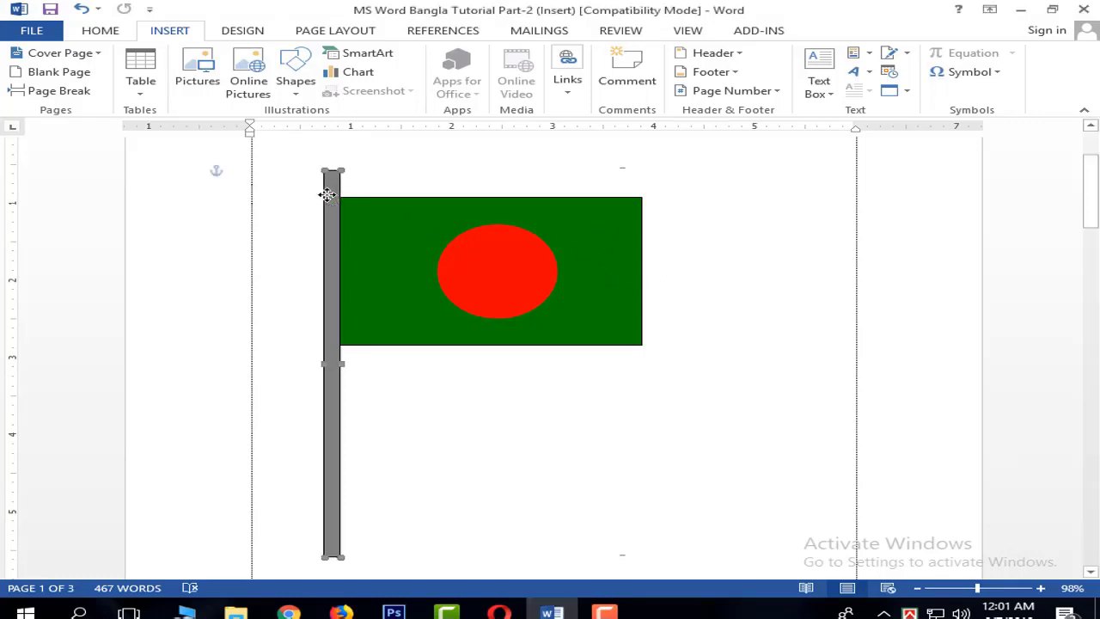
pyautogui.press('Delete')
pyautogui.click(437, 214)
pyautogui.press('Delete')
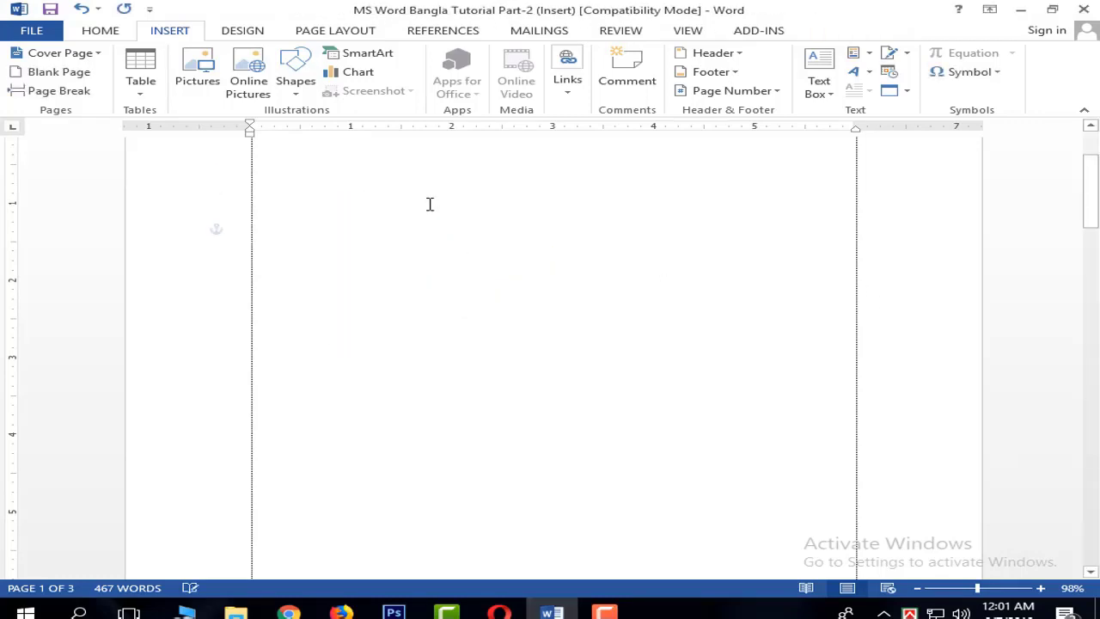
pyautogui.scroll(2, 357, 218)
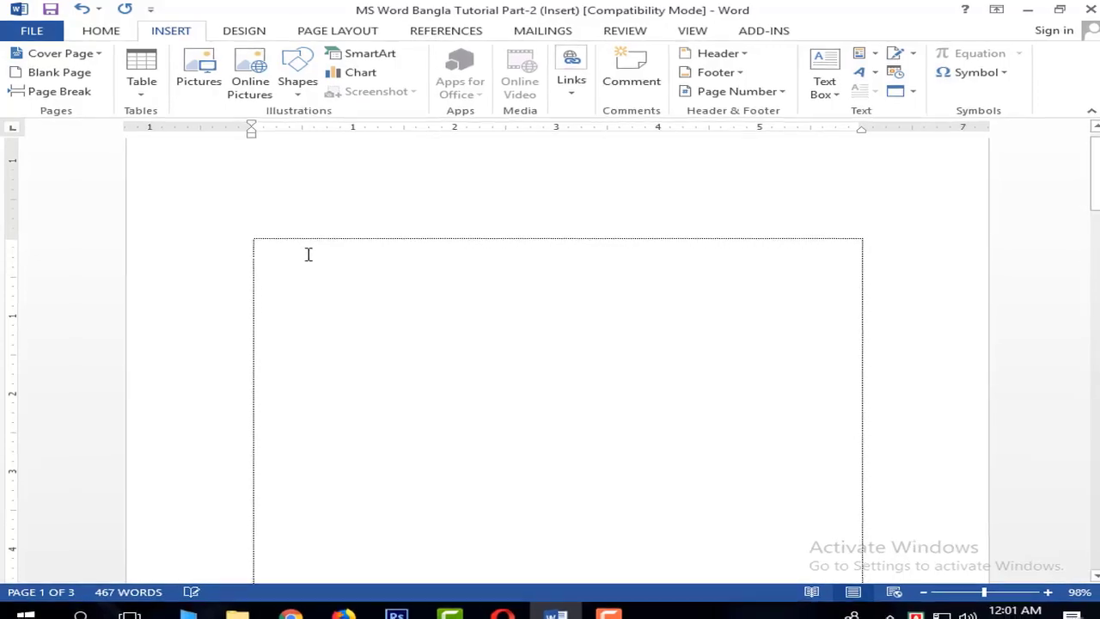
pyautogui.hotkey('ctrl', 'v')
# Add blank lines above and below the Concept of Global Village heading
pyautogui.click(640, 267)
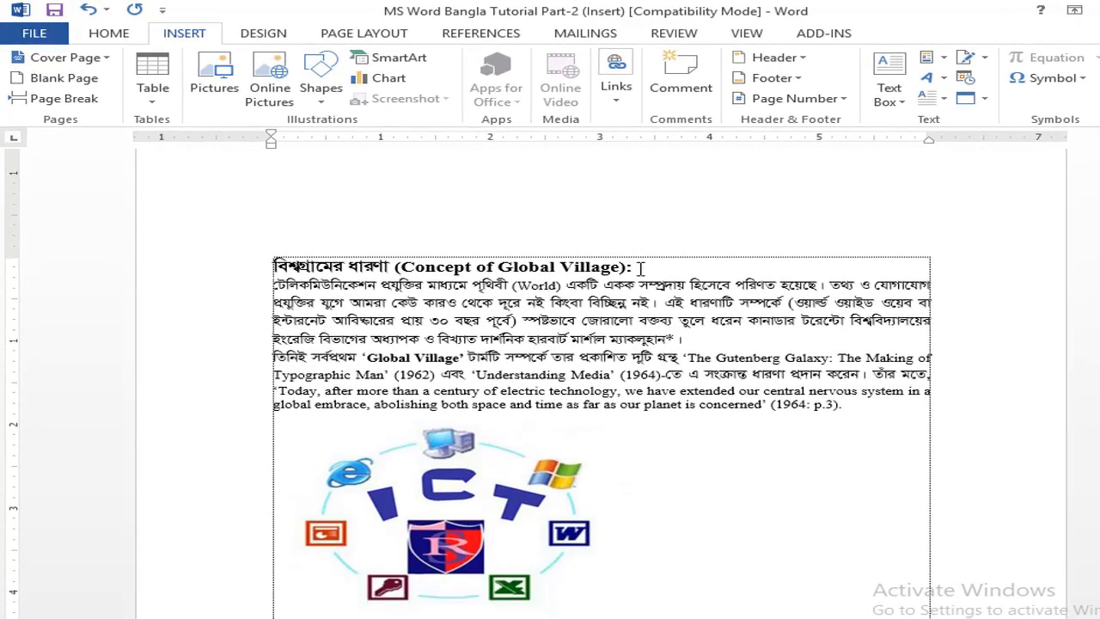
pyautogui.press('Return')
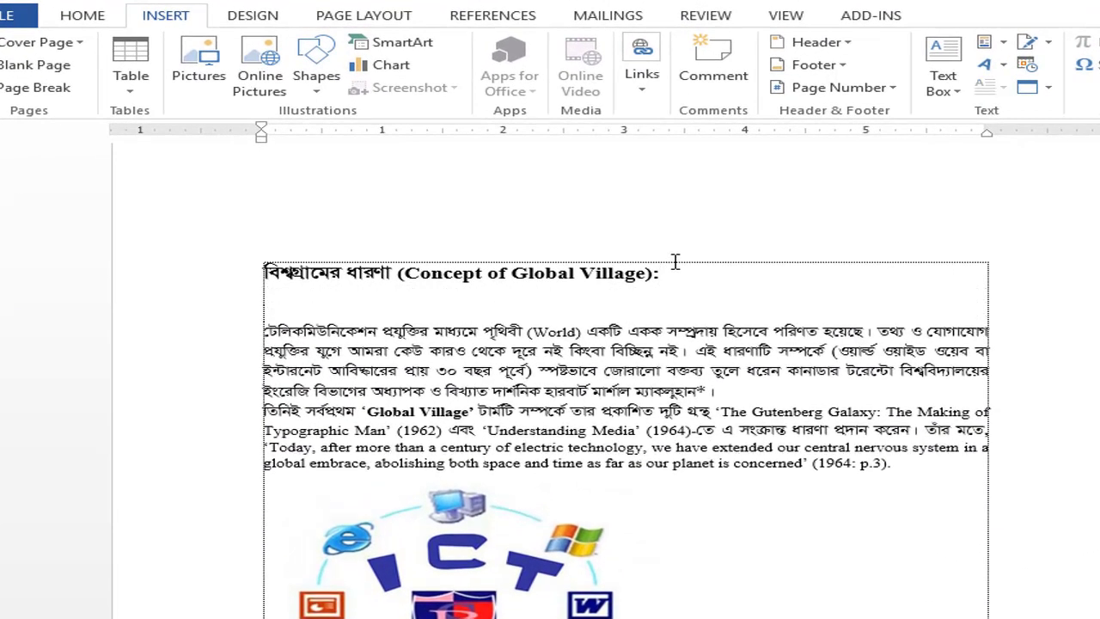
pyautogui.press('Return')
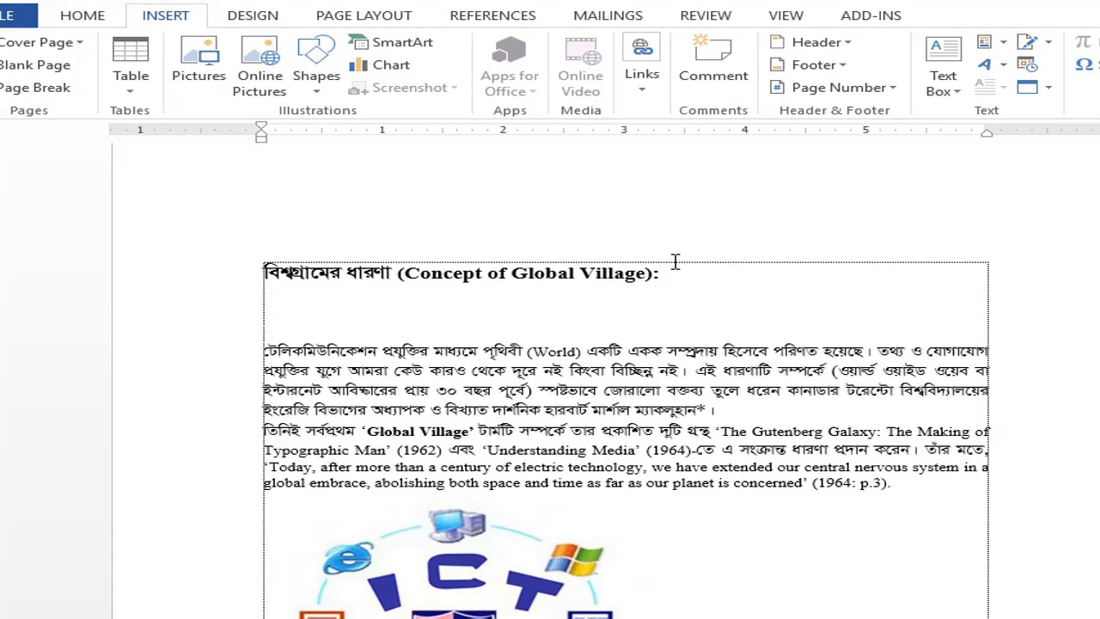
pyautogui.press('Return')
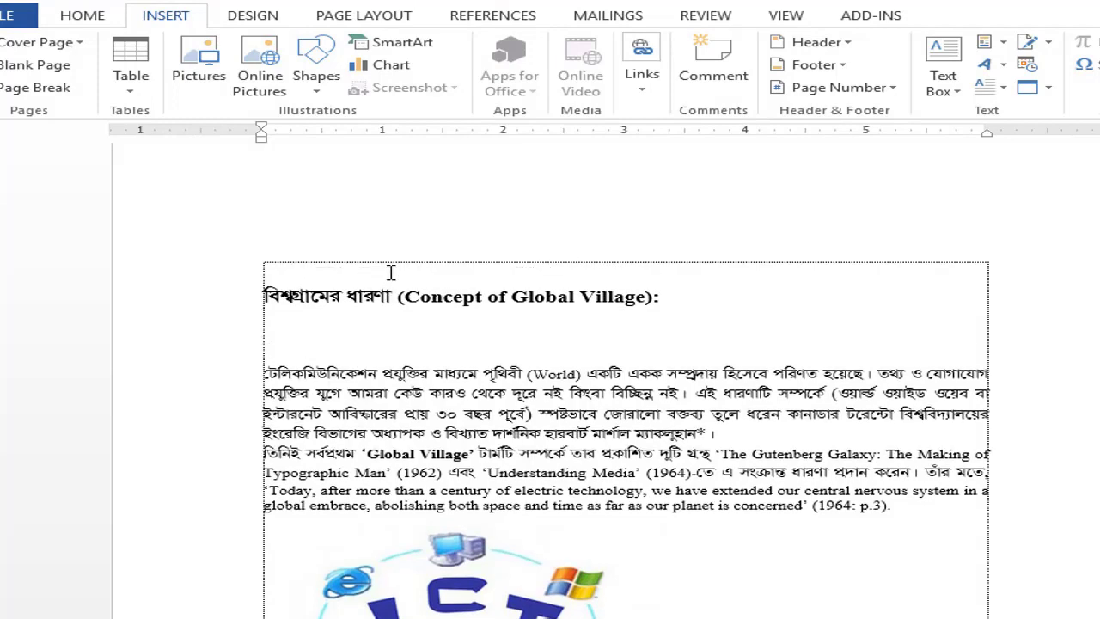
pyautogui.press('Return')
# Centre the Global Village heading on the page
pyautogui.click(76, 19)
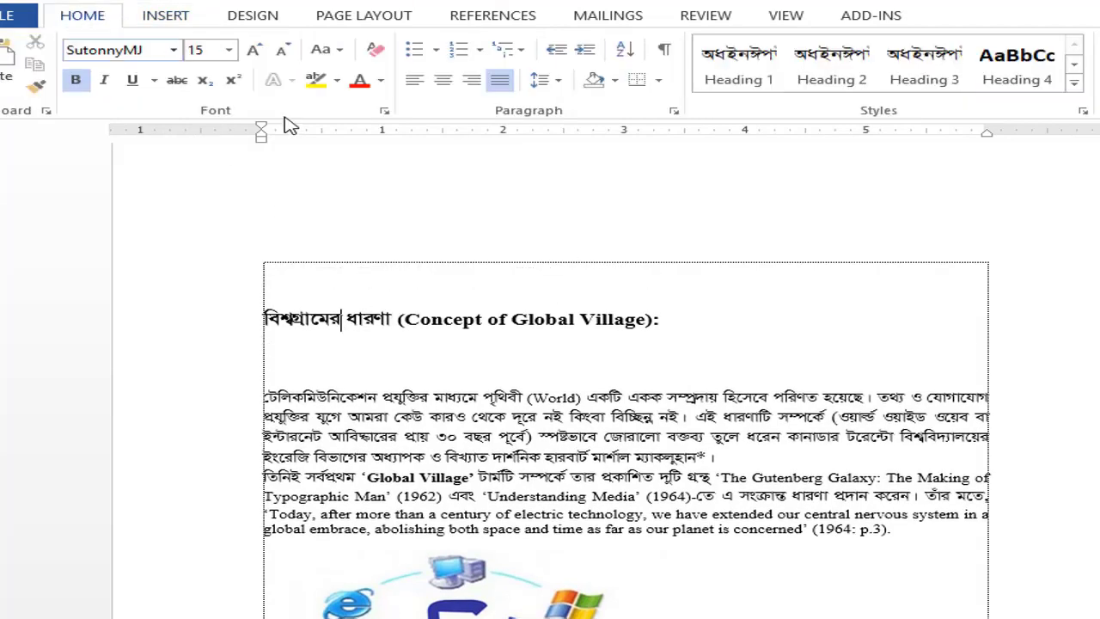
pyautogui.click(442, 79)
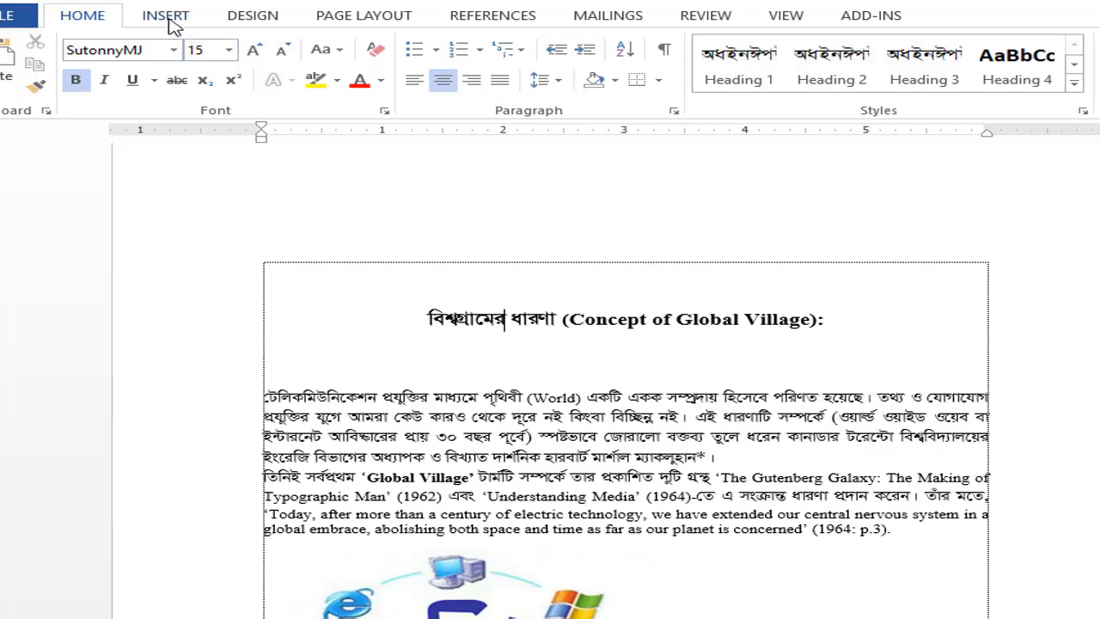
pyautogui.click(167, 18)
pyautogui.click(316, 59)
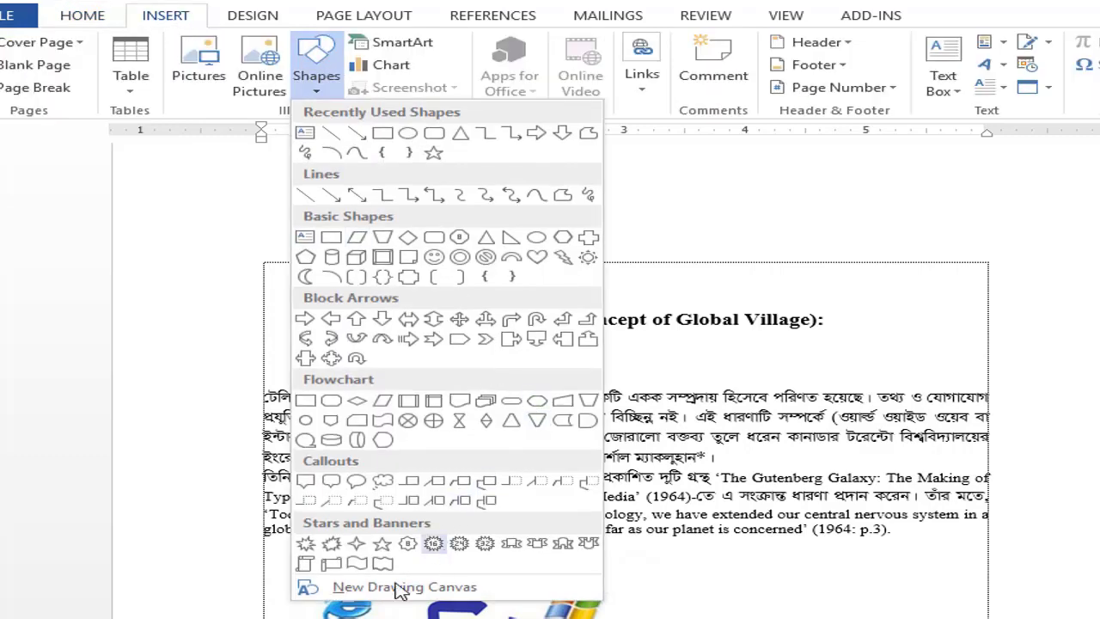
# Draw a horizontal scroll banner around the Global Village heading and give it a black outline
pyautogui.click(331, 564)
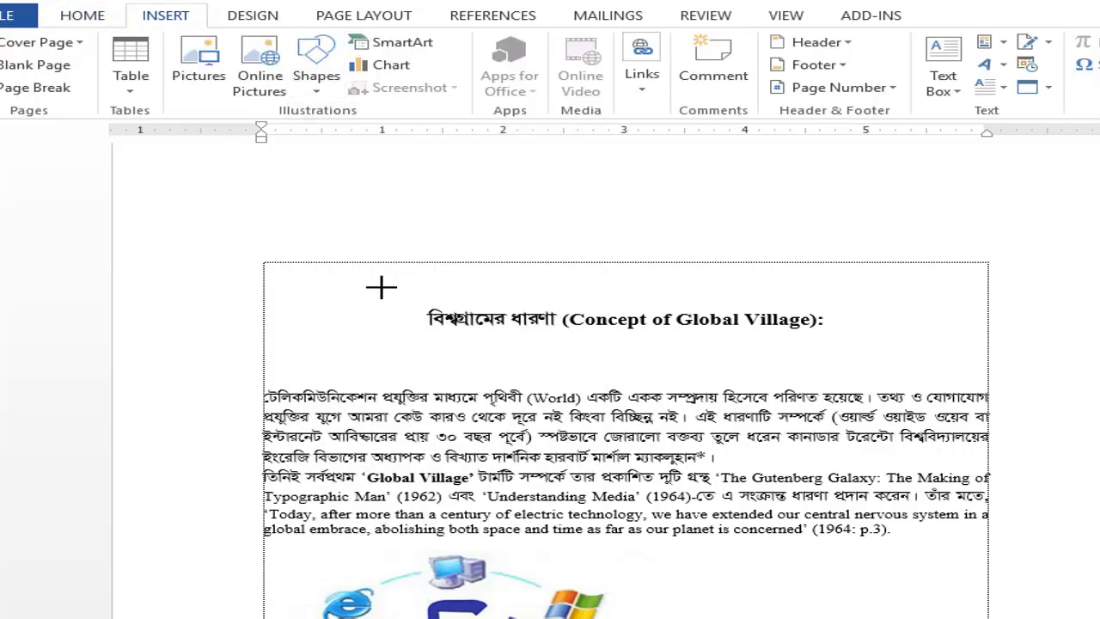
pyautogui.moveTo(356, 279); pyautogui.dragTo(912, 365)
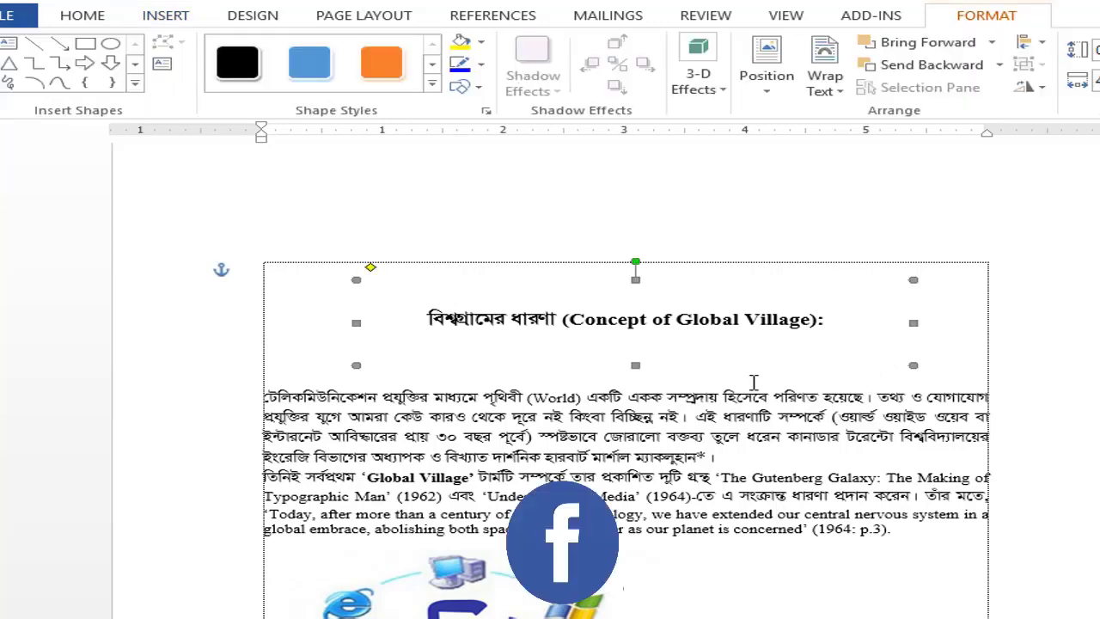
pyautogui.click(485, 111)
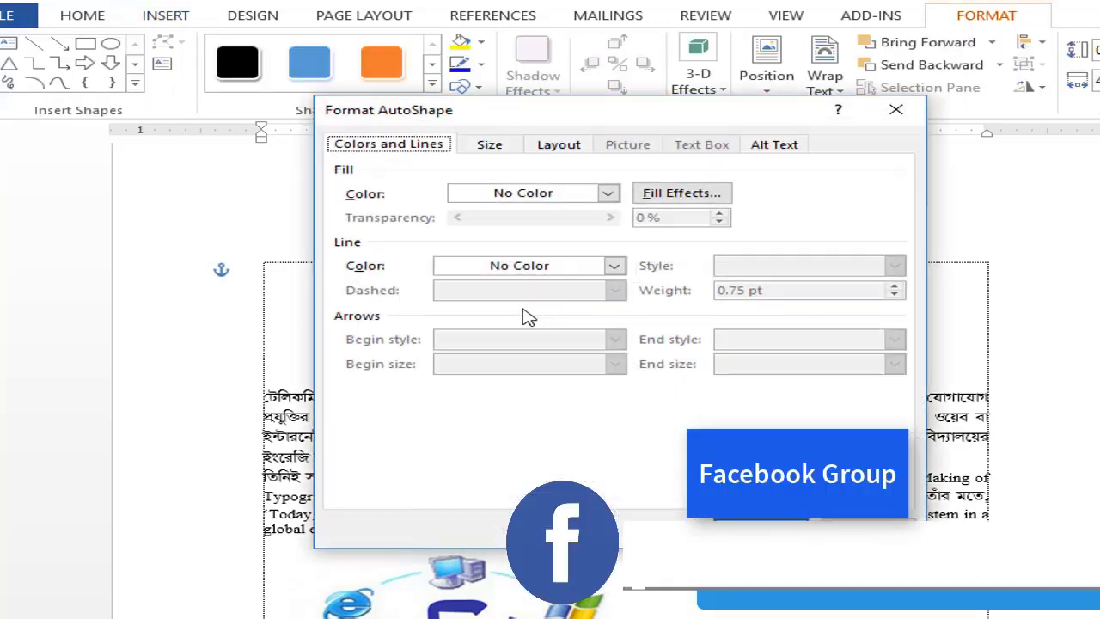
pyautogui.click(560, 277)
pyautogui.click(469, 310)
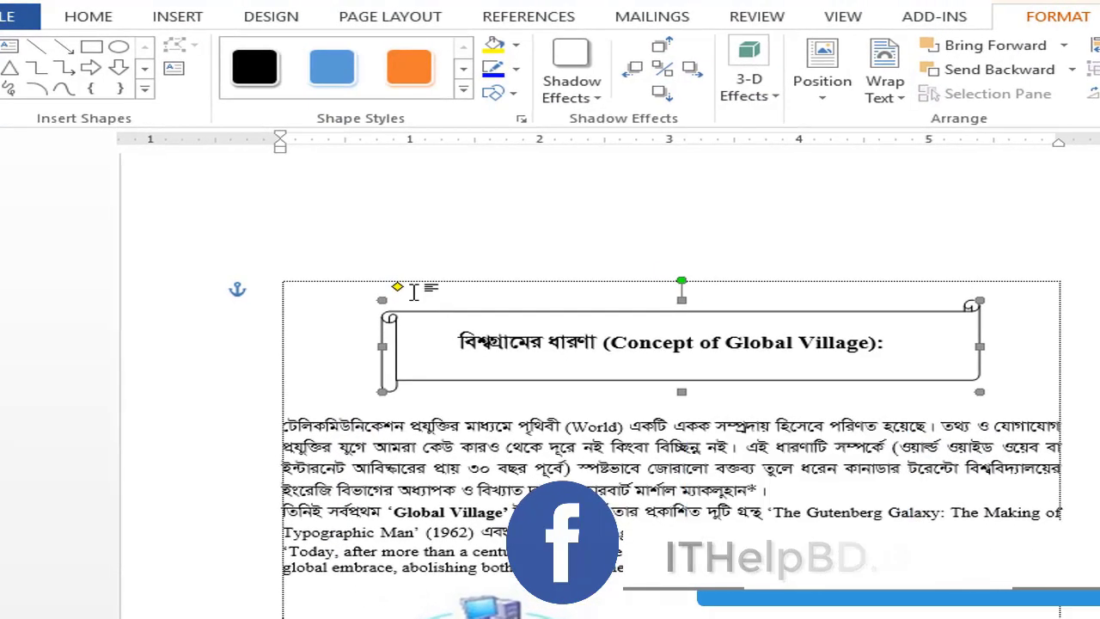
# Enlarge the banner's curled ends, make it slightly taller and narrower, and nudge it right
pyautogui.moveTo(398, 289); pyautogui.dragTo(441, 292)
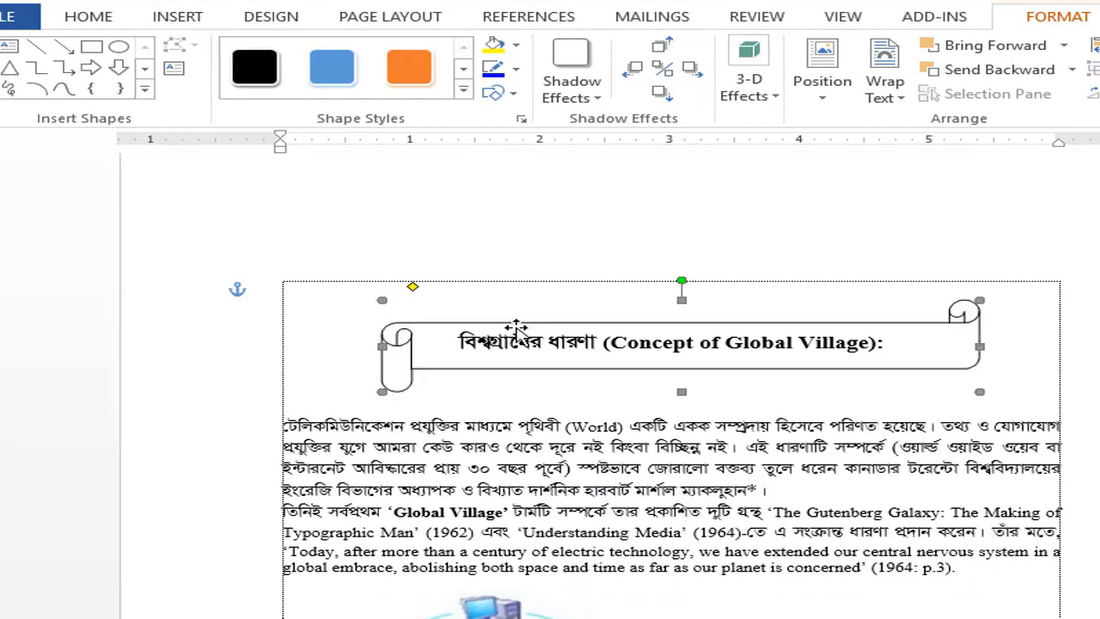
pyautogui.moveTo(678, 392); pyautogui.dragTo(679, 397)
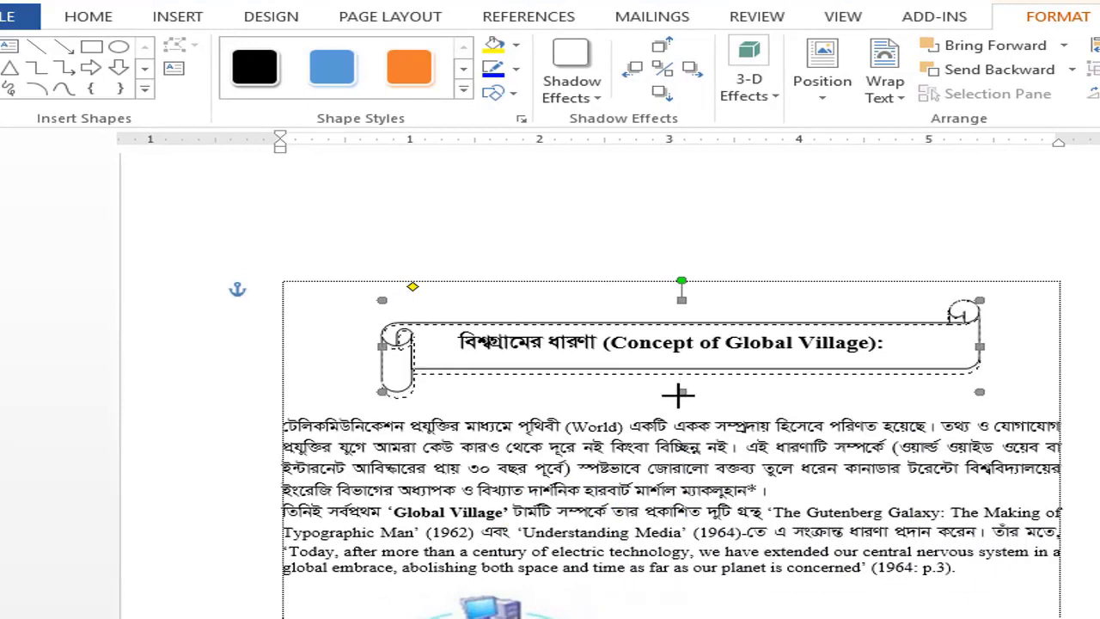
pyautogui.moveTo(979, 347); pyautogui.dragTo(942, 347)
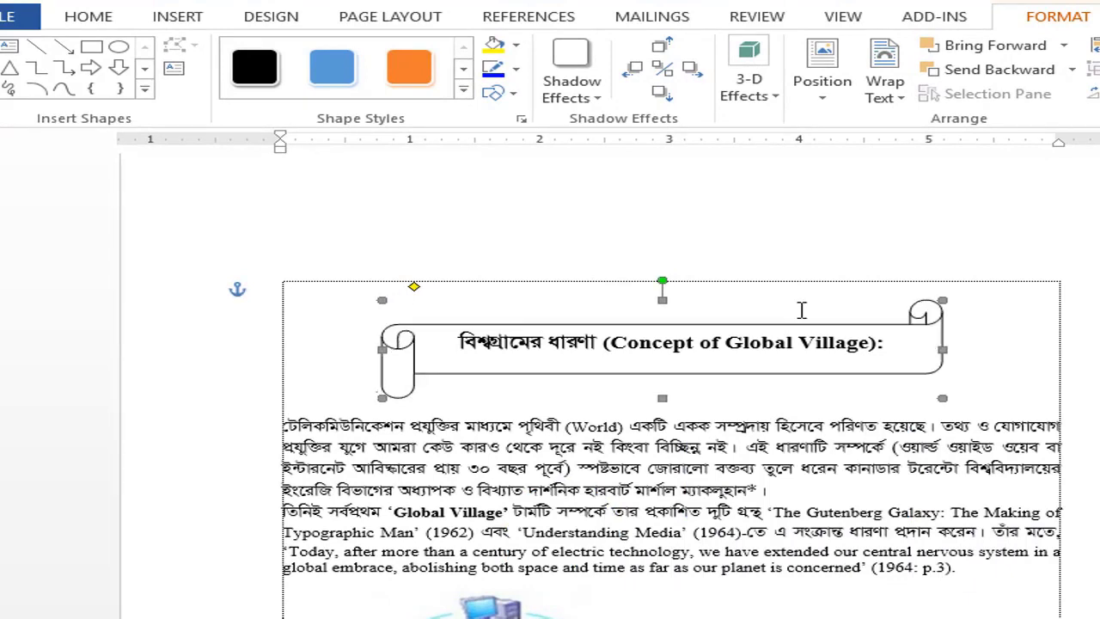
pyautogui.press('Right')
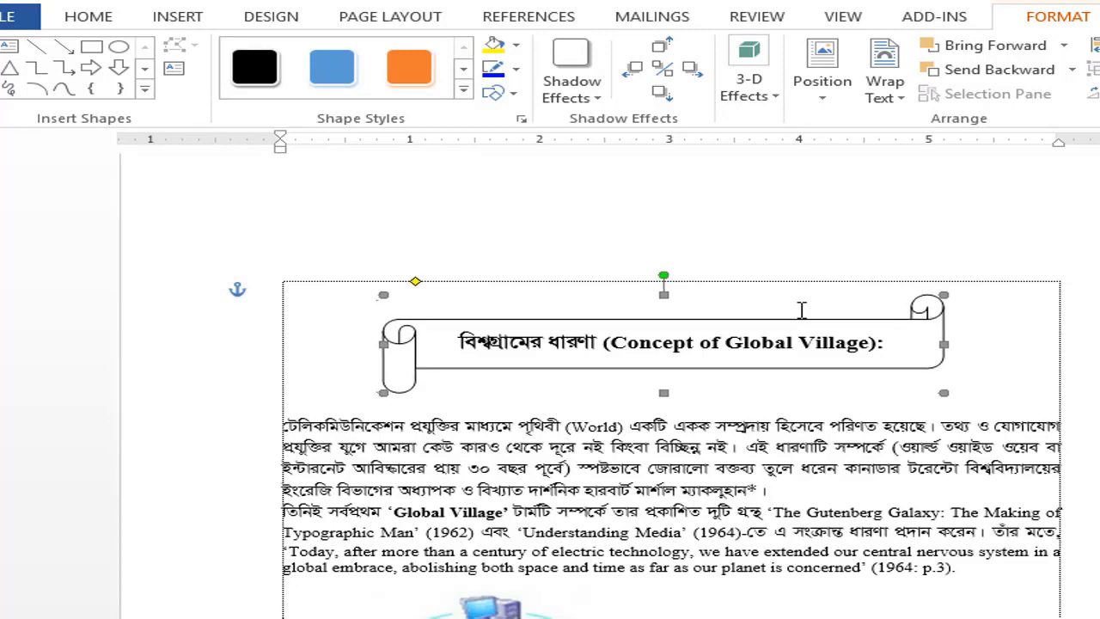
pyautogui.press('Right')
pyautogui.press('Right')
pyautogui.scroll(-1, 862, 484)
# Draw an Explosion 1 starburst shape to the right of the ICT image
pyautogui.click(806, 450)
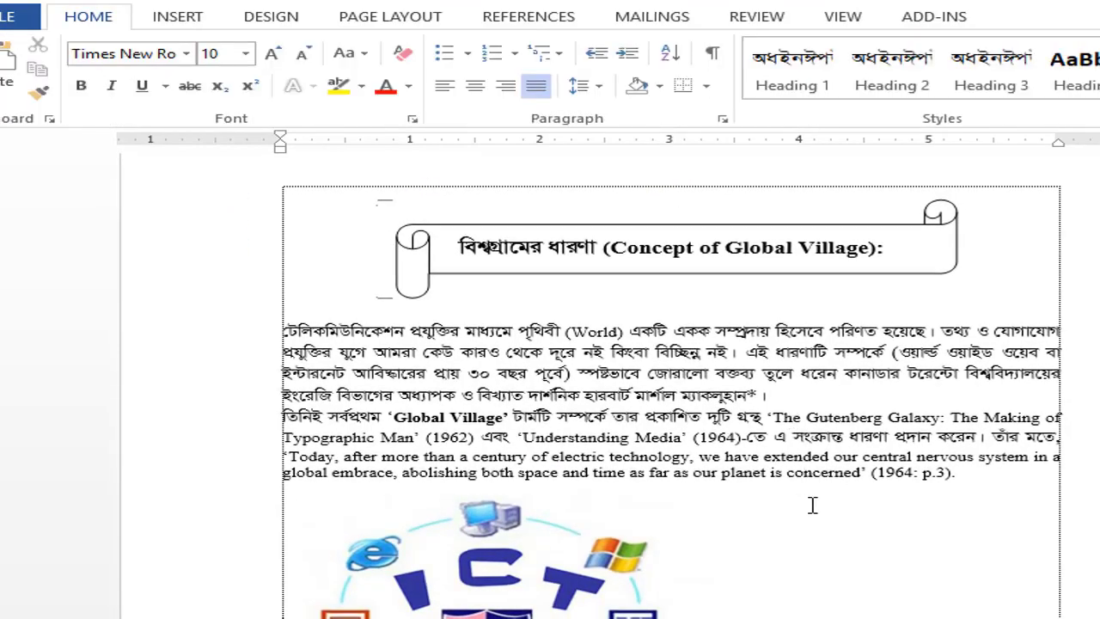
pyautogui.click(148, 22)
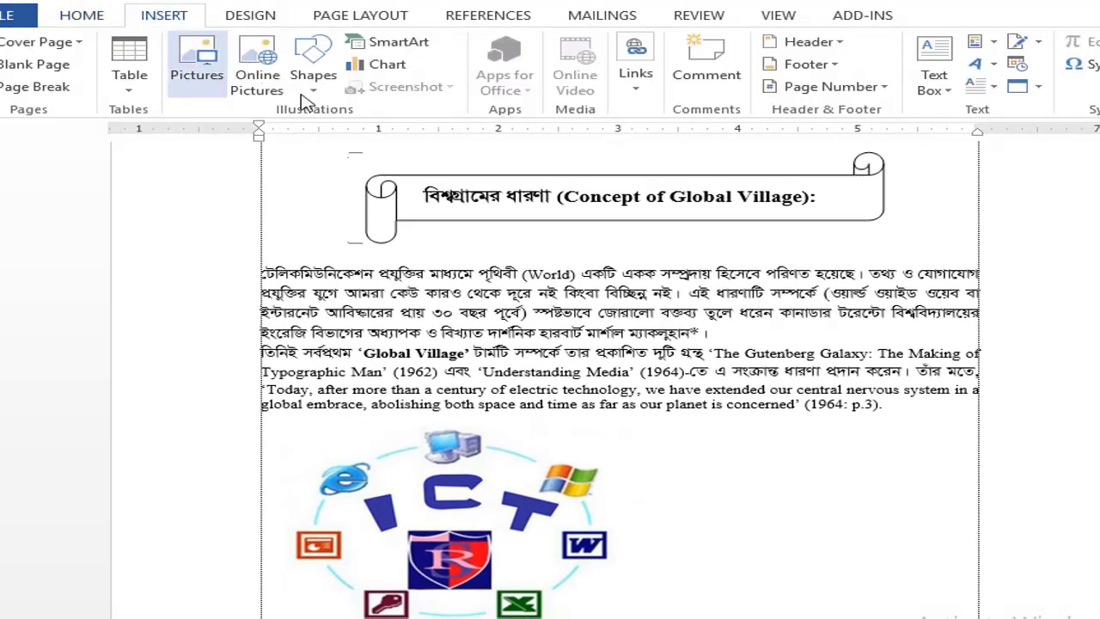
pyautogui.click(314, 73)
pyautogui.click(328, 538)
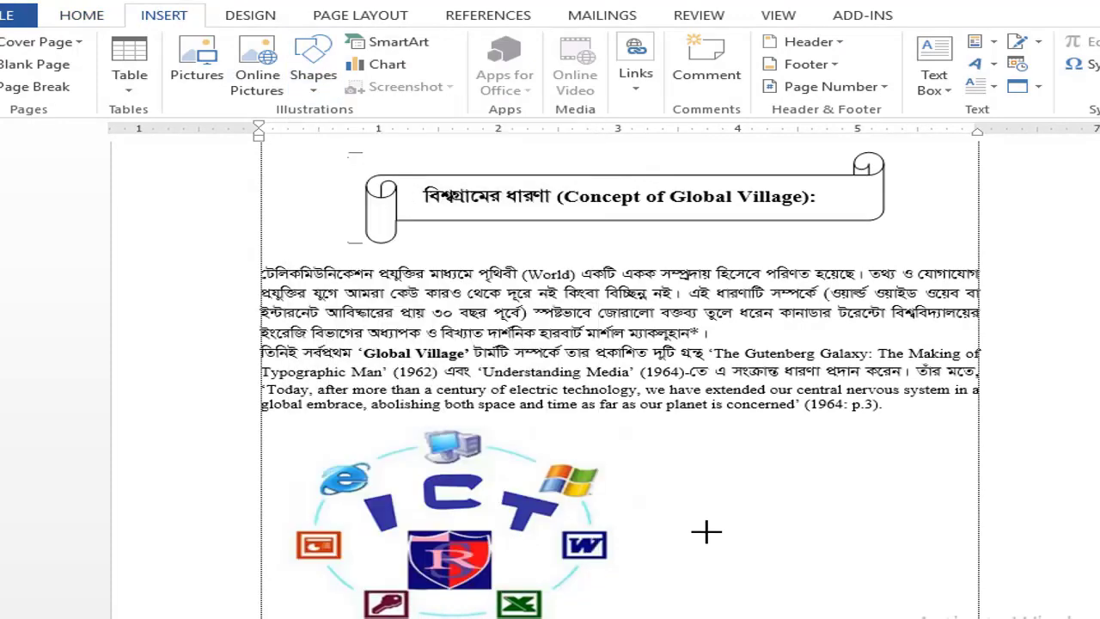
pyautogui.moveTo(717, 454); pyautogui.dragTo(922, 595)
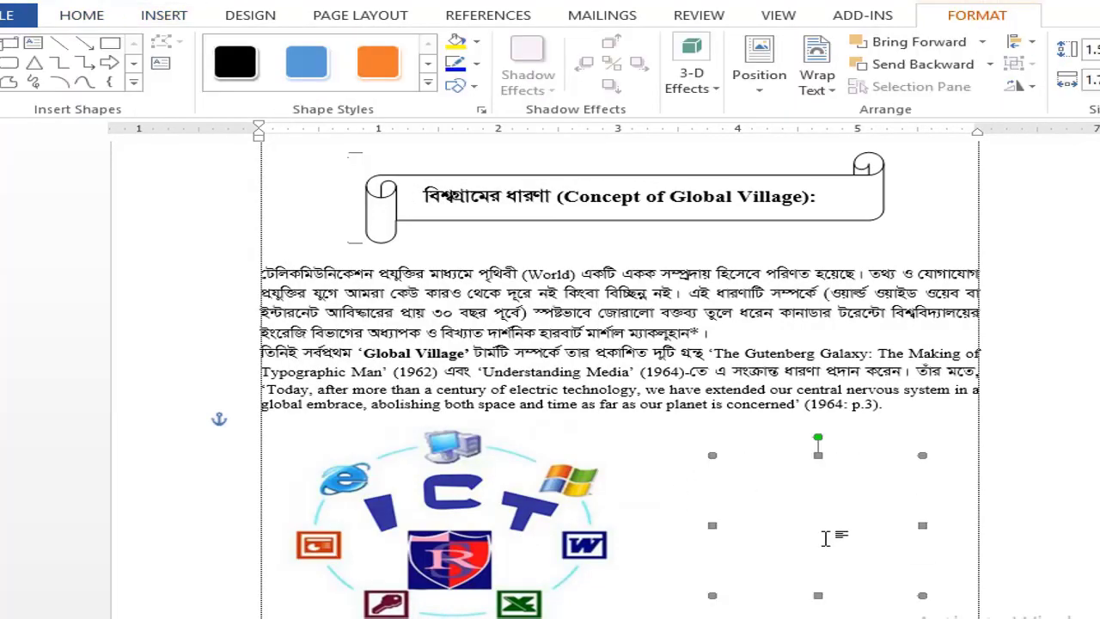
# Give the explosion shape a black outline and a dark orange fill
pyautogui.click(479, 110)
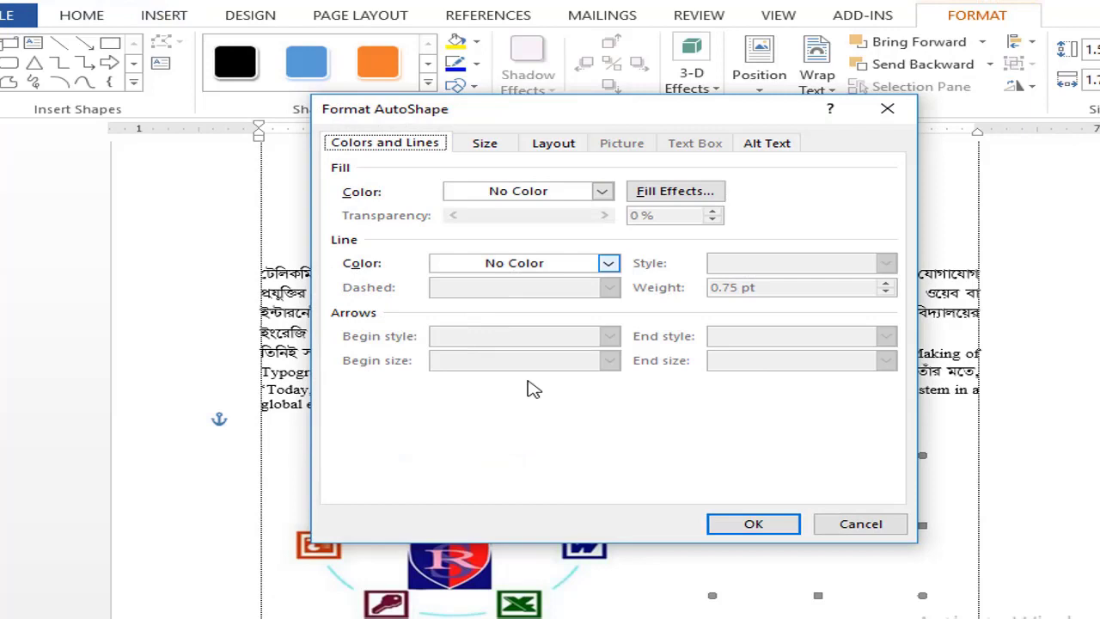
pyautogui.click(548, 267)
pyautogui.click(463, 307)
pyautogui.click(554, 191)
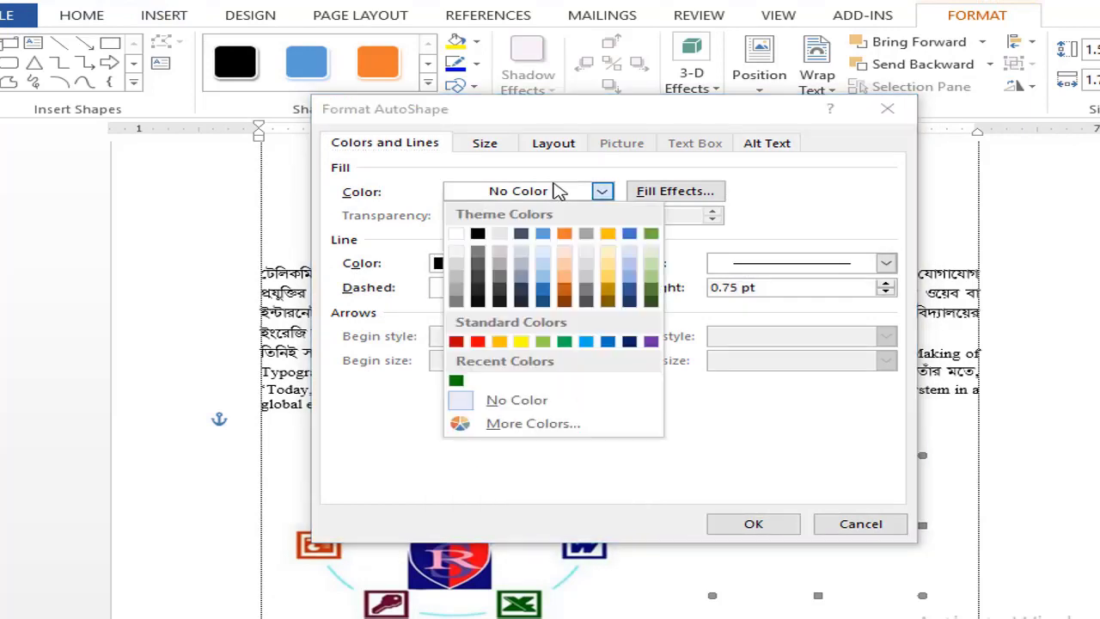
pyautogui.click(573, 292)
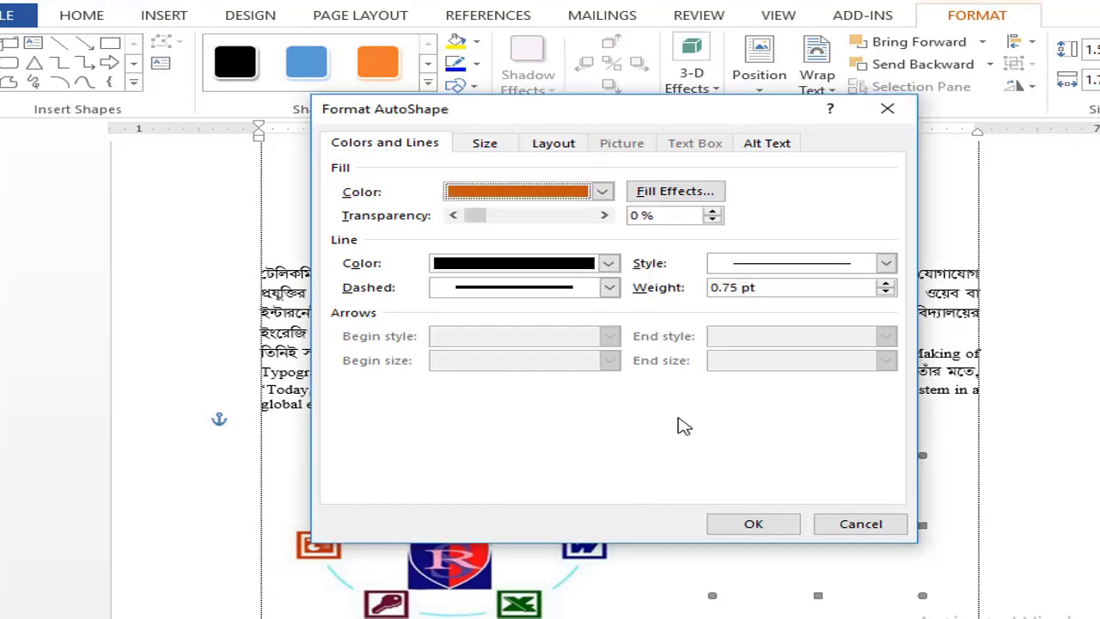
pyautogui.click(768, 526)
pyautogui.click(931, 535)
pyautogui.click(859, 494)
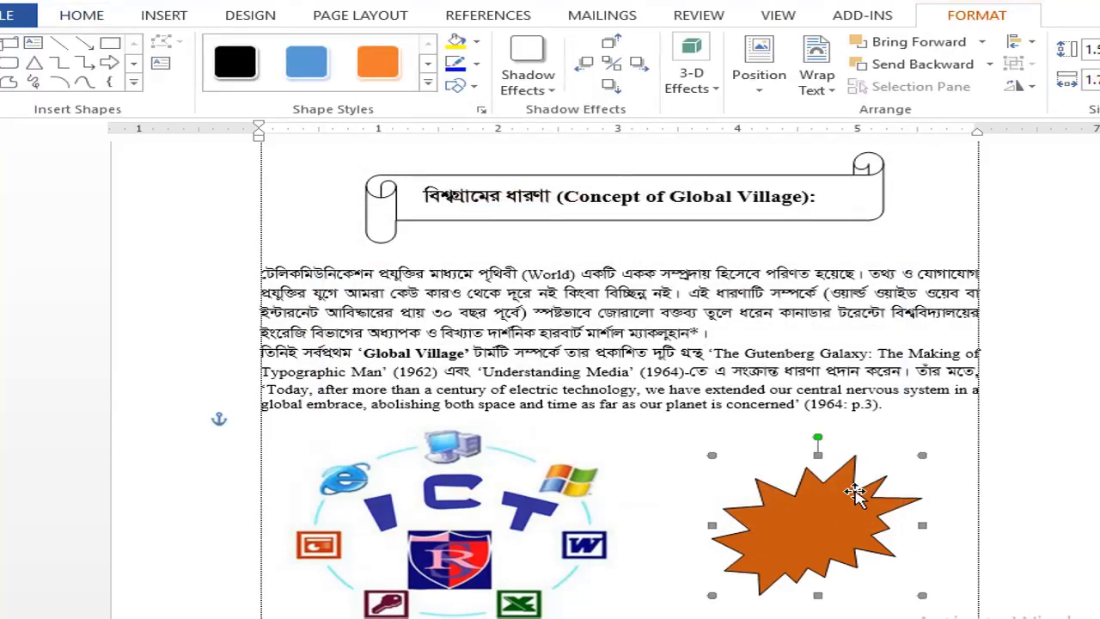